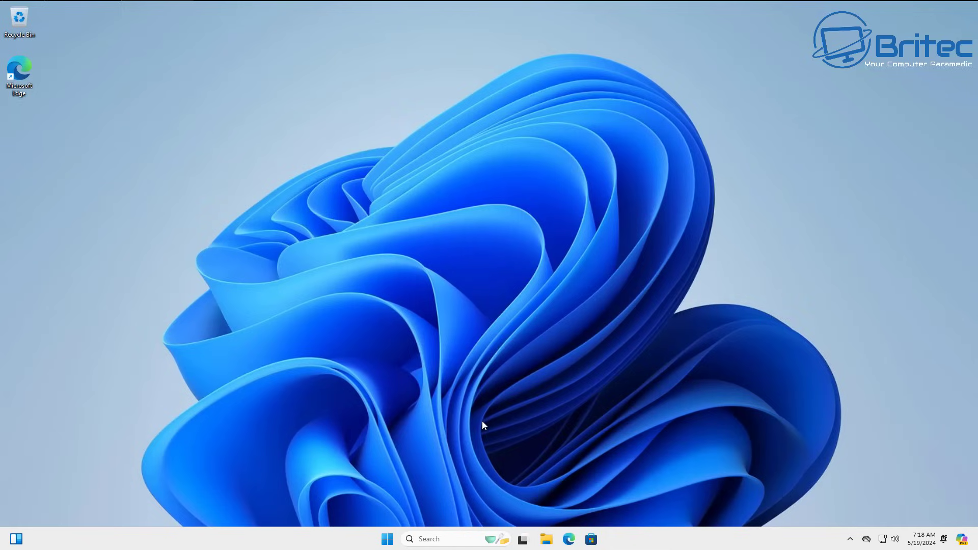
Launch Registry Editor from a Start search for regedit and approve the UAC prompt.
click(390, 543)
text(regedit)
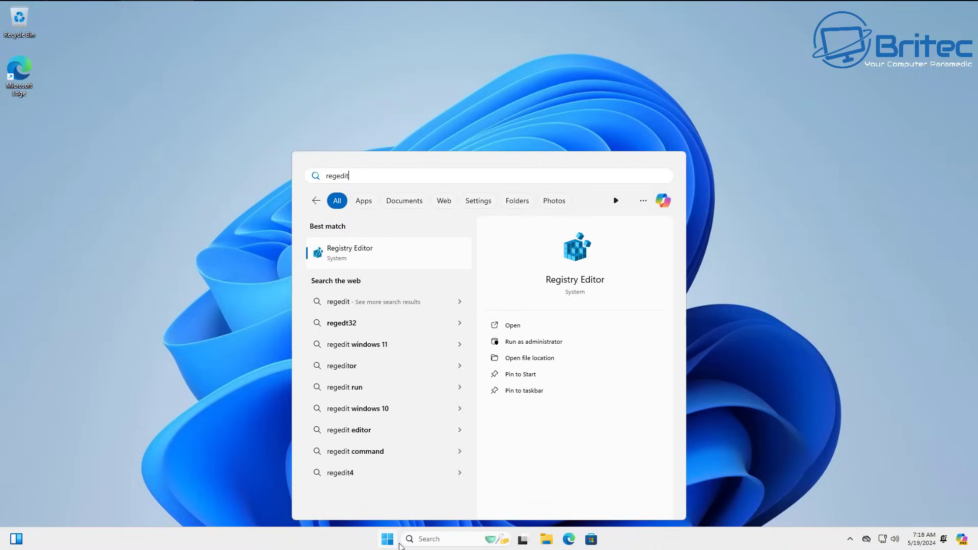
click(369, 251)
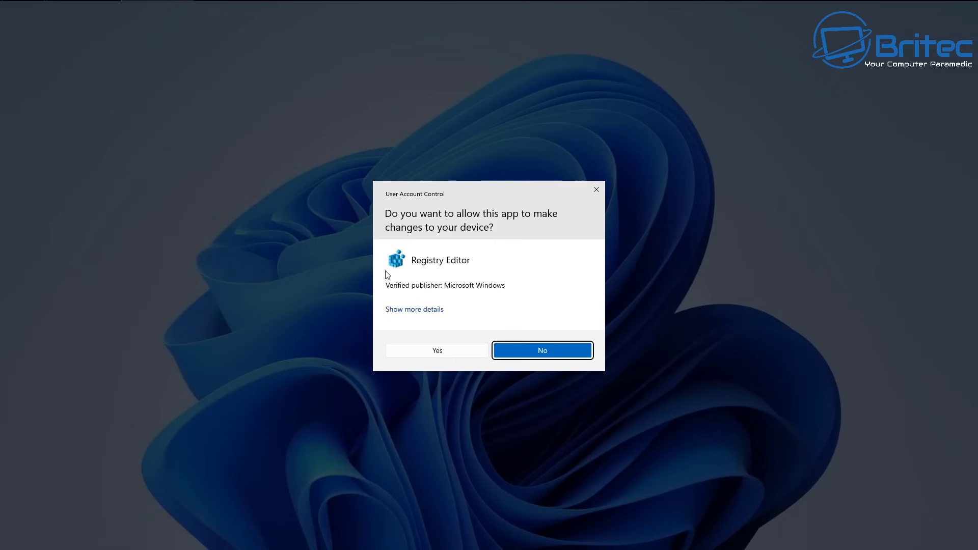
click(458, 350)
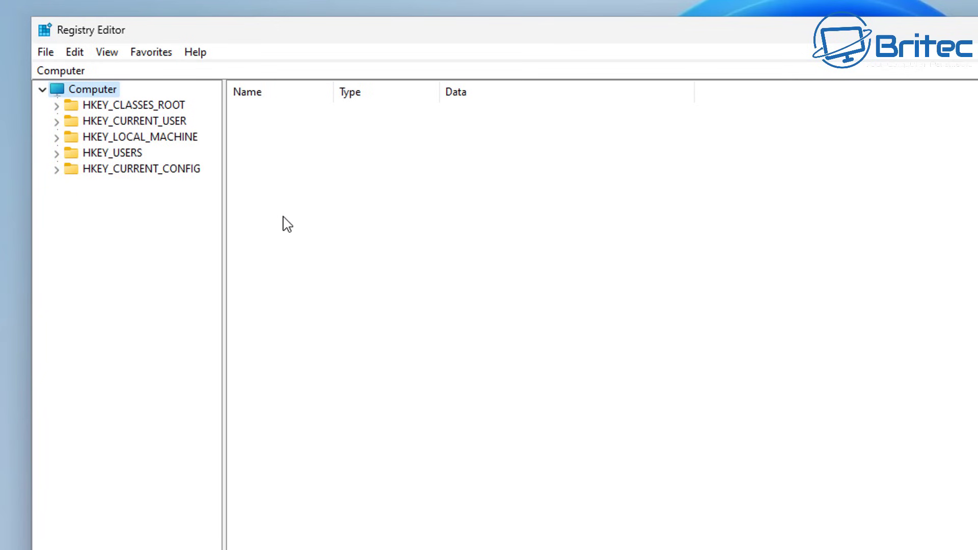
Expand the tree to HKEY_LOCAL_MACHINE\SOFTWARE\Policies\Microsoft\Windows and widen the key pane.
click(165, 145)
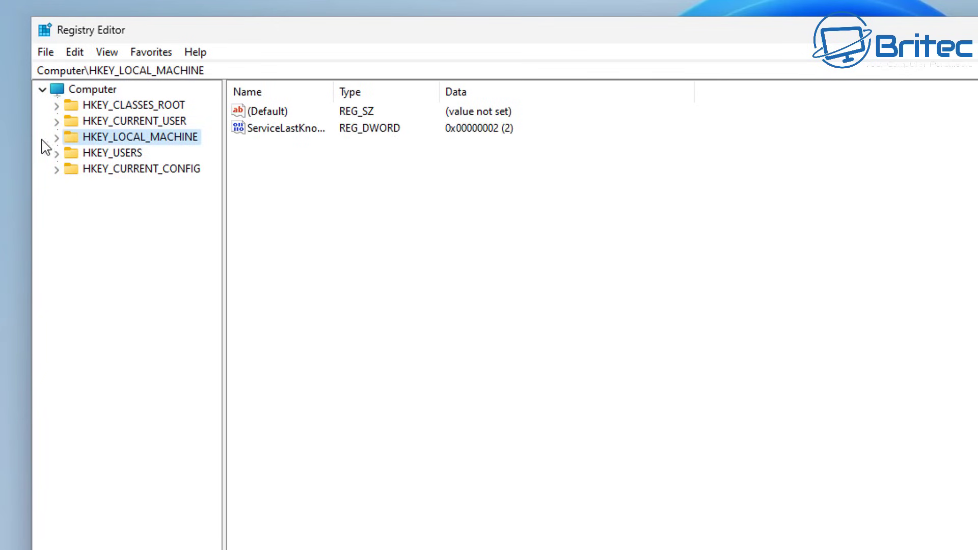
click(56, 138)
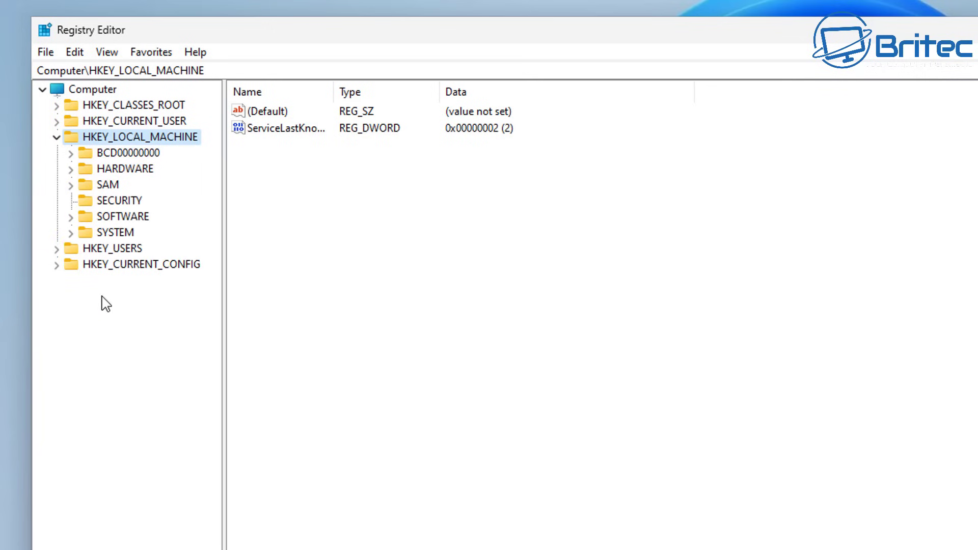
click(125, 217)
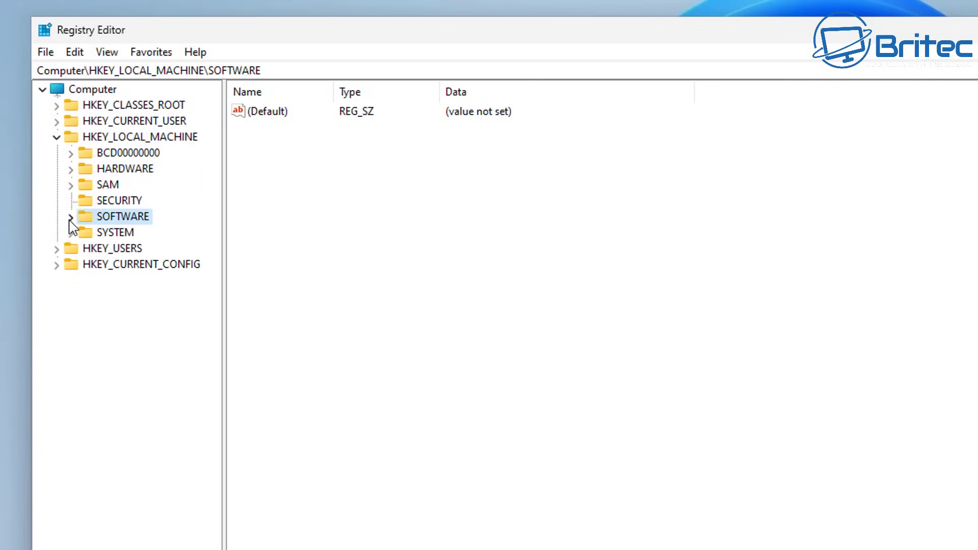
click(72, 218)
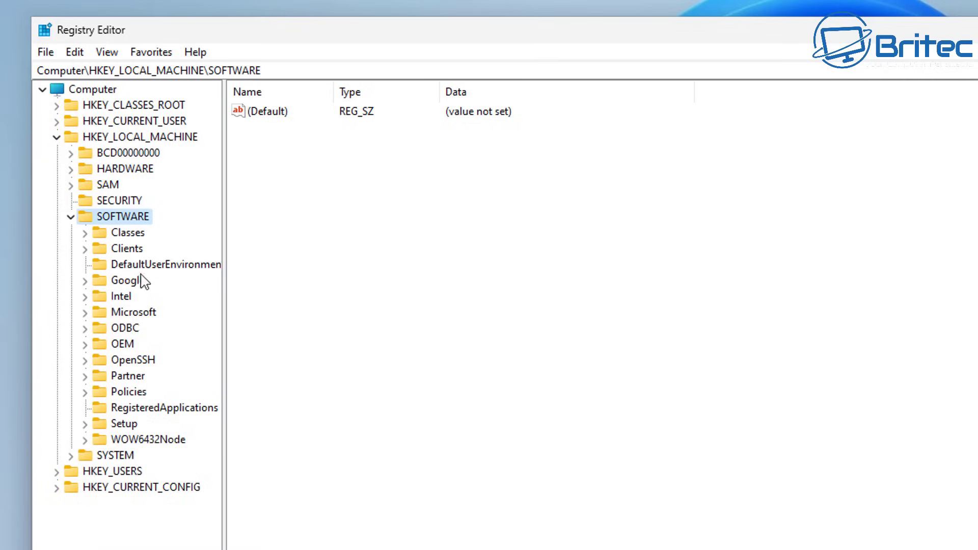
click(135, 392)
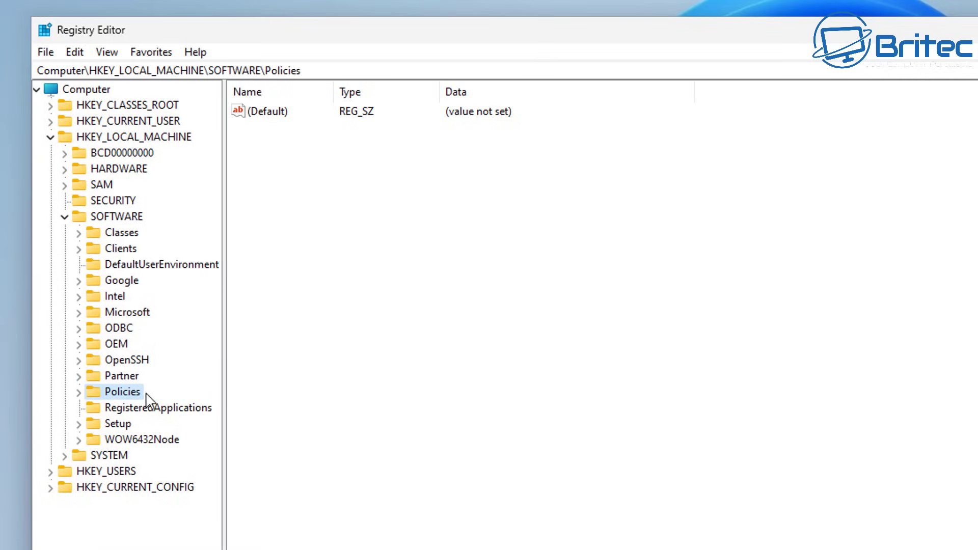
click(78, 392)
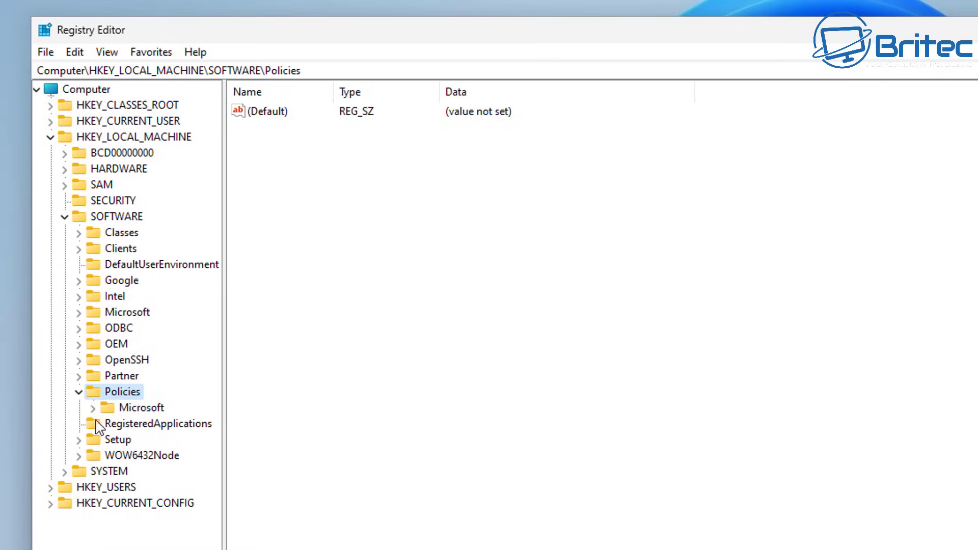
click(127, 409)
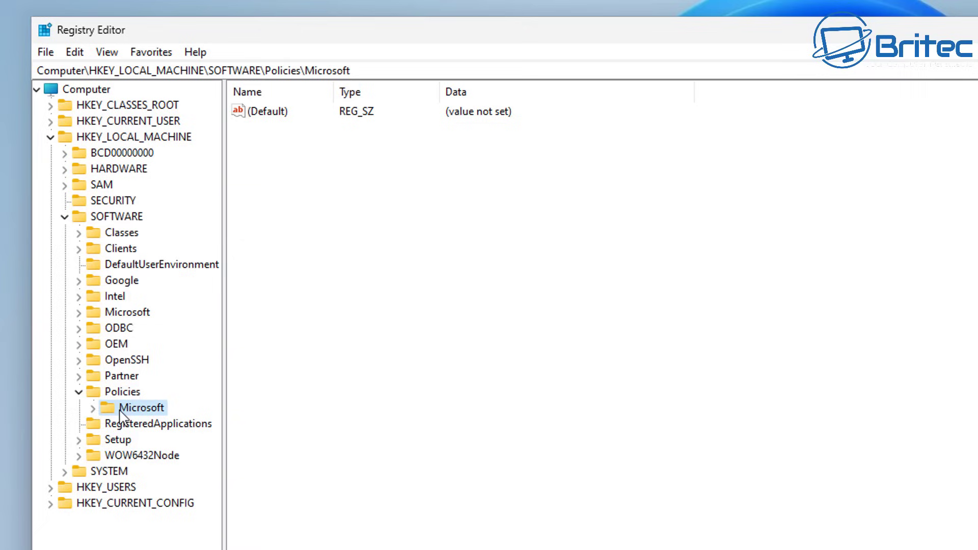
click(92, 408)
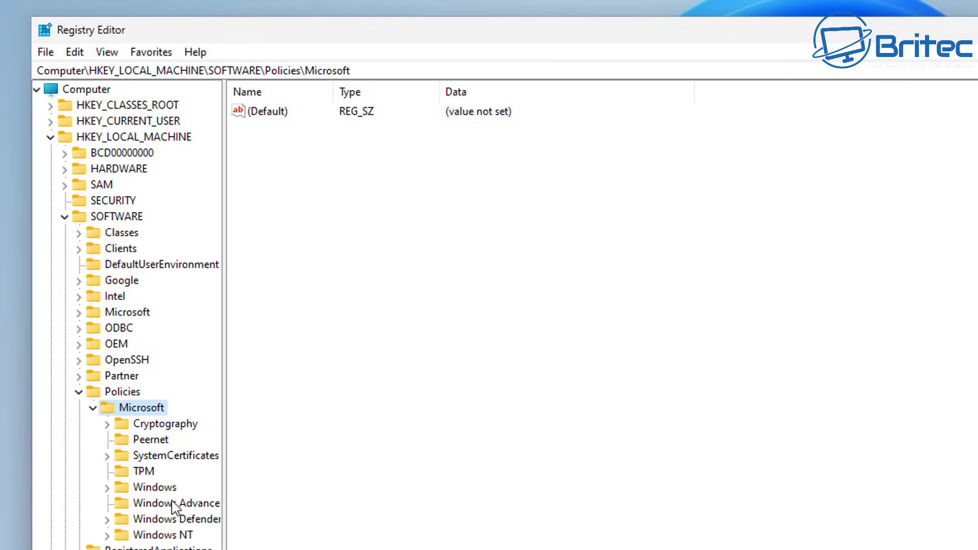
click(163, 487)
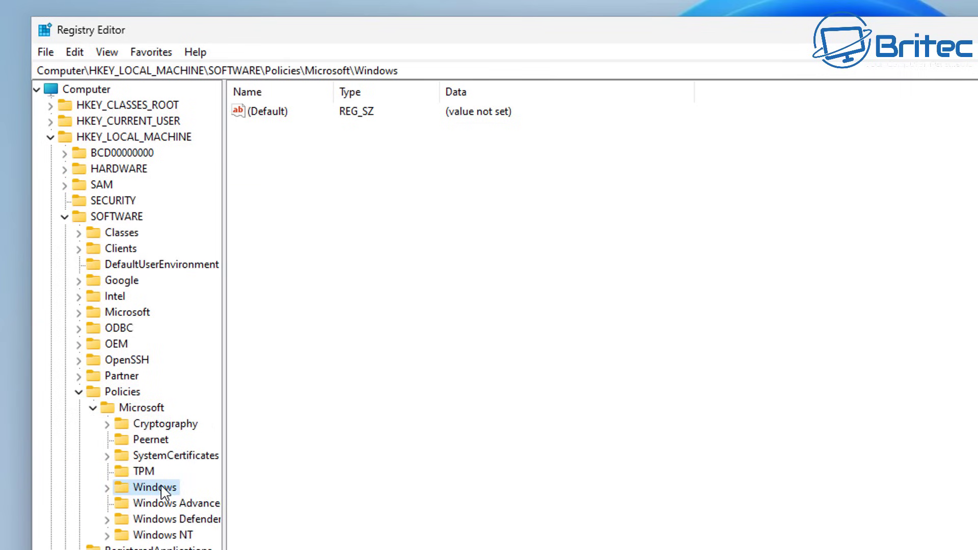
click(107, 487)
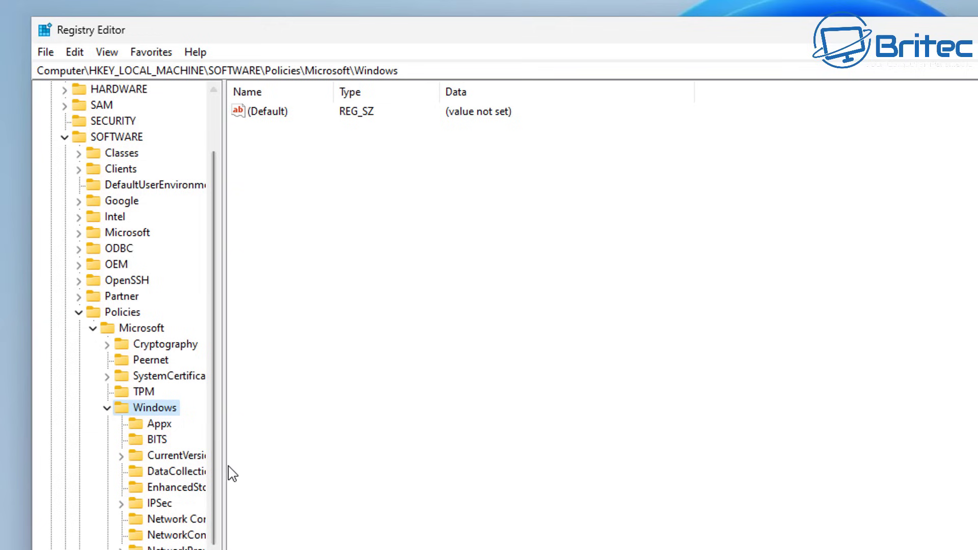
drag(223, 465, 338, 473)
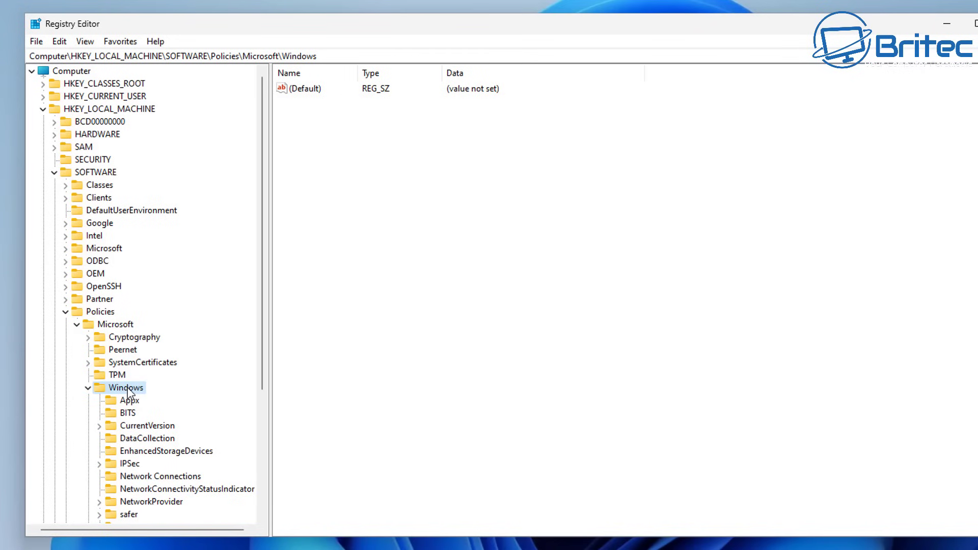
Create a subkey named WindowsUpdate under Policies\Microsoft\Windows.
right_click(127, 389)
mouse_move(188, 417)
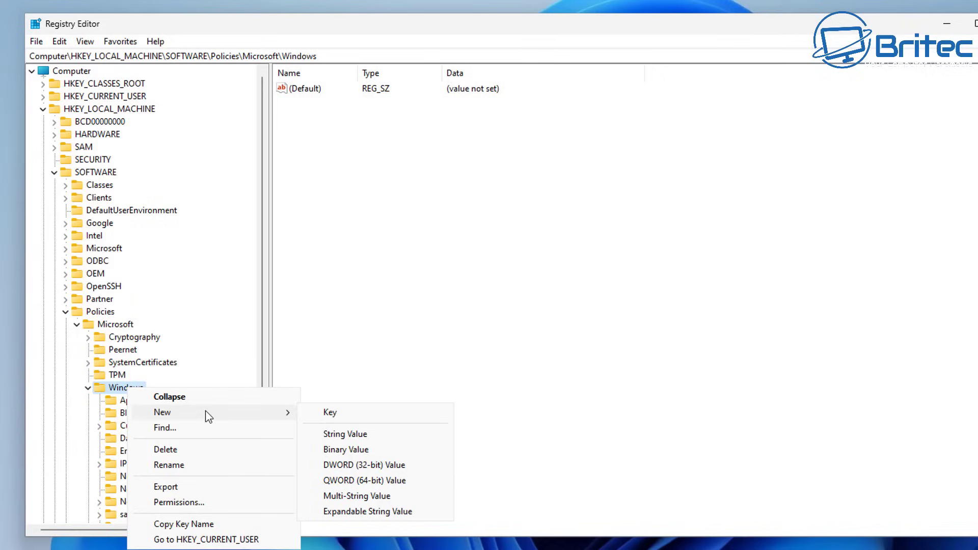
click(336, 414)
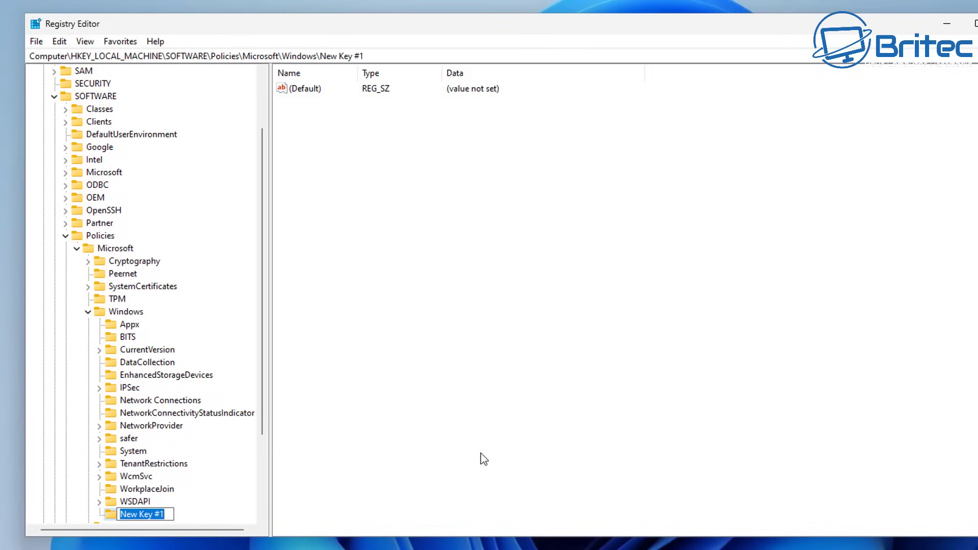
text(WindowsUpdate)
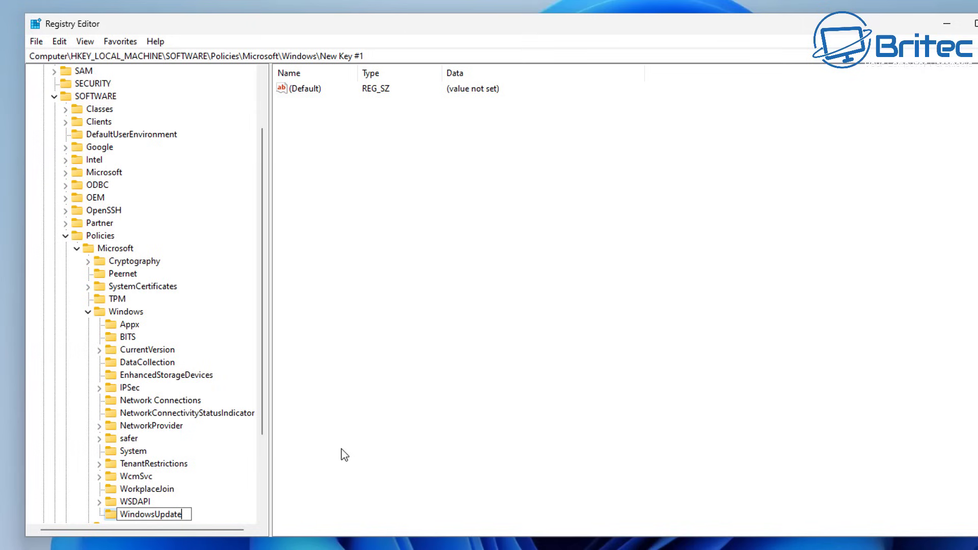
click(375, 449)
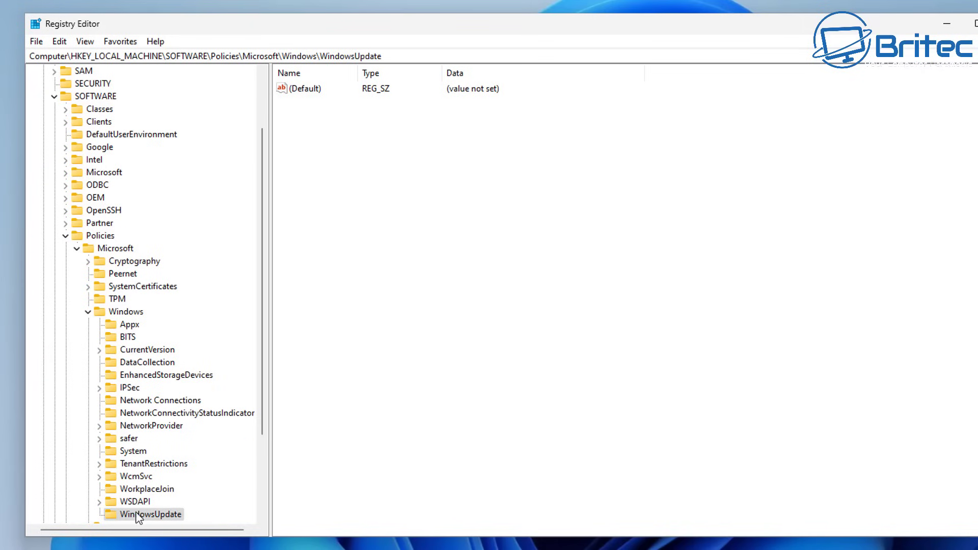
scroll(207, 481, down, 3)
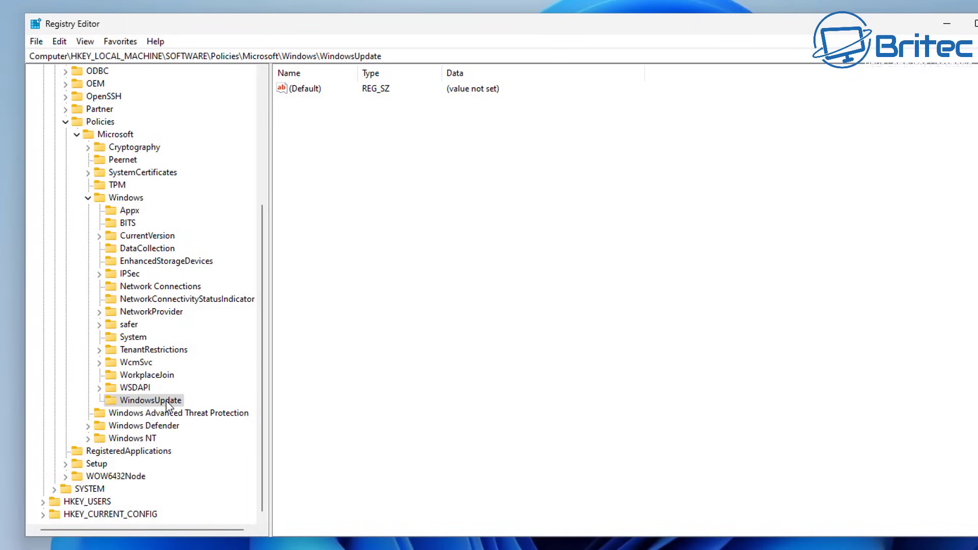
Add a DWORD (32-bit) value named ExcludeWUDriversInQualityUpdate to the WindowsUpdate key.
right_click(455, 142)
mouse_move(506, 150)
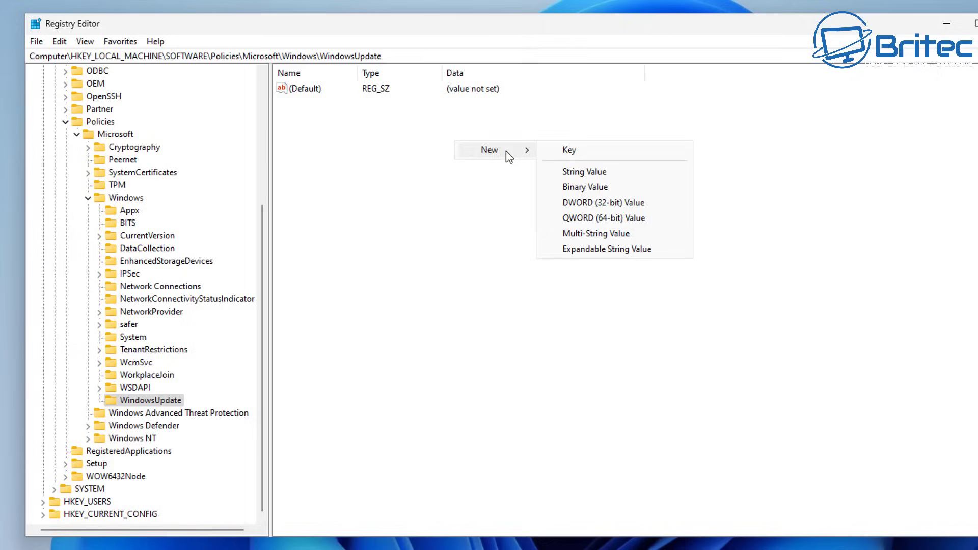
click(587, 203)
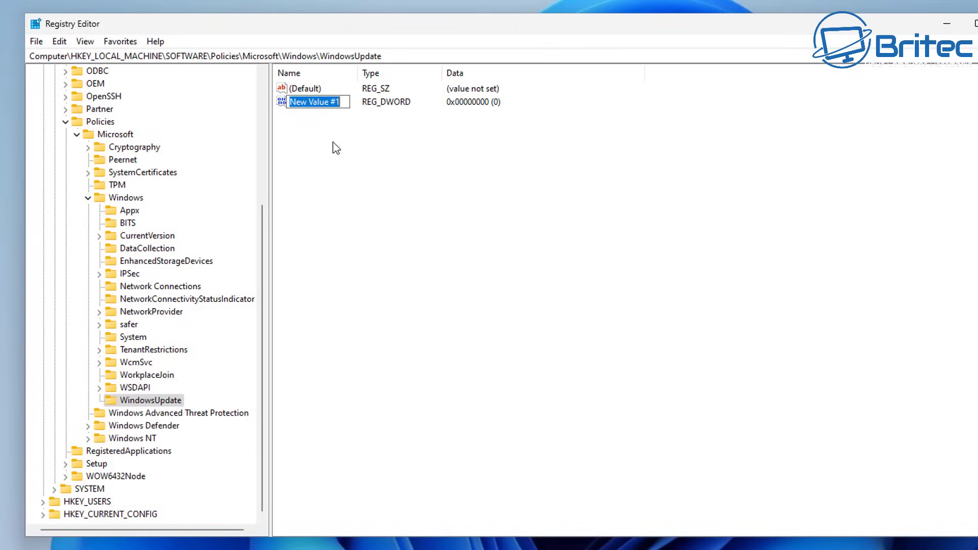
text(Ex)
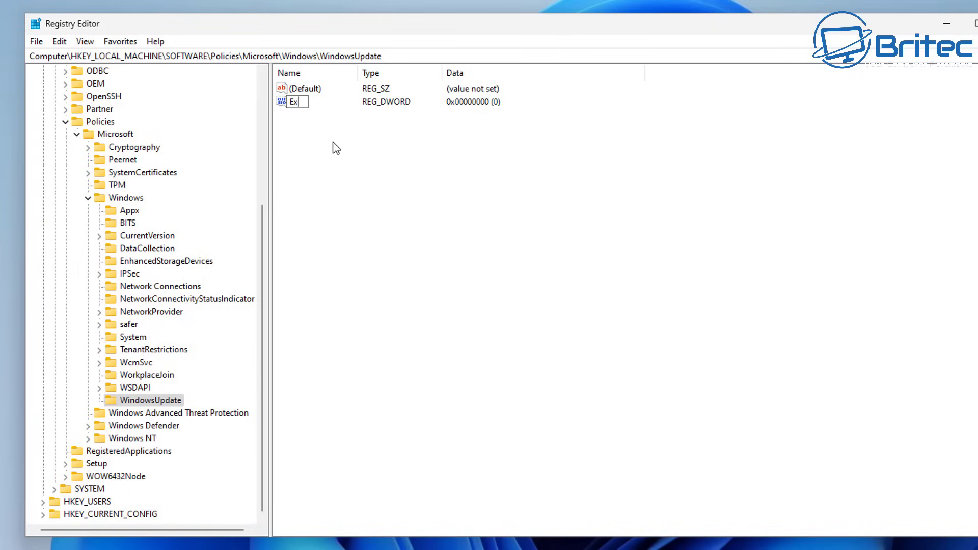
text(cludeWUDriversIn)
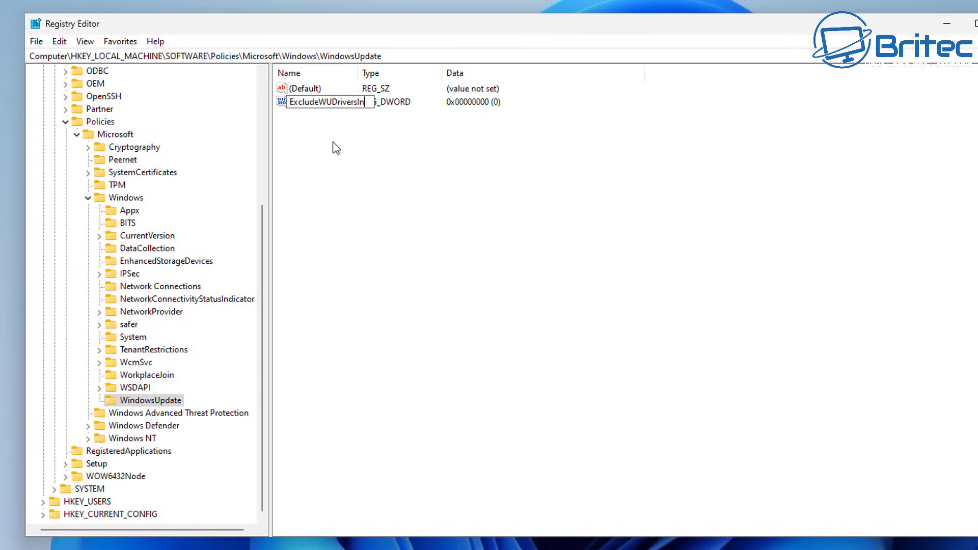
text(QualityUpdate)
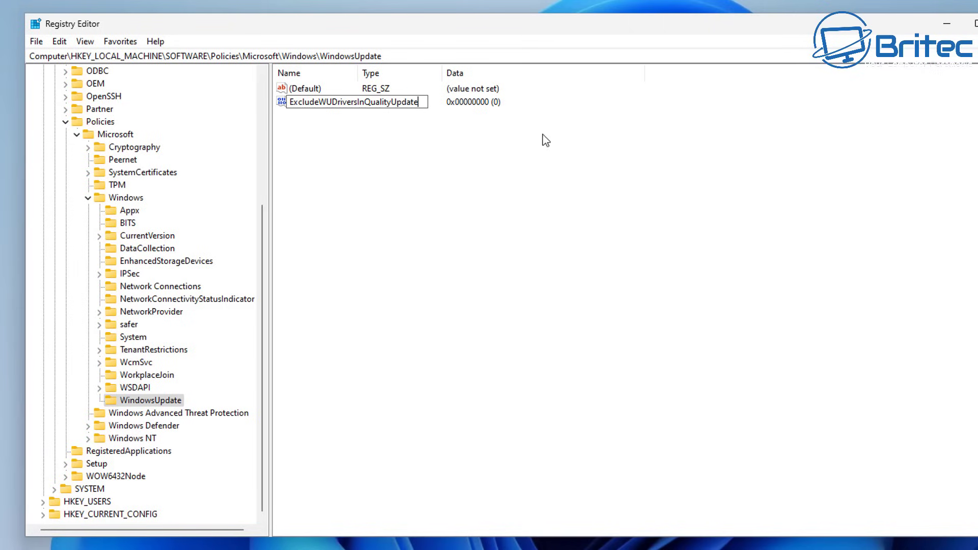
key(Return)
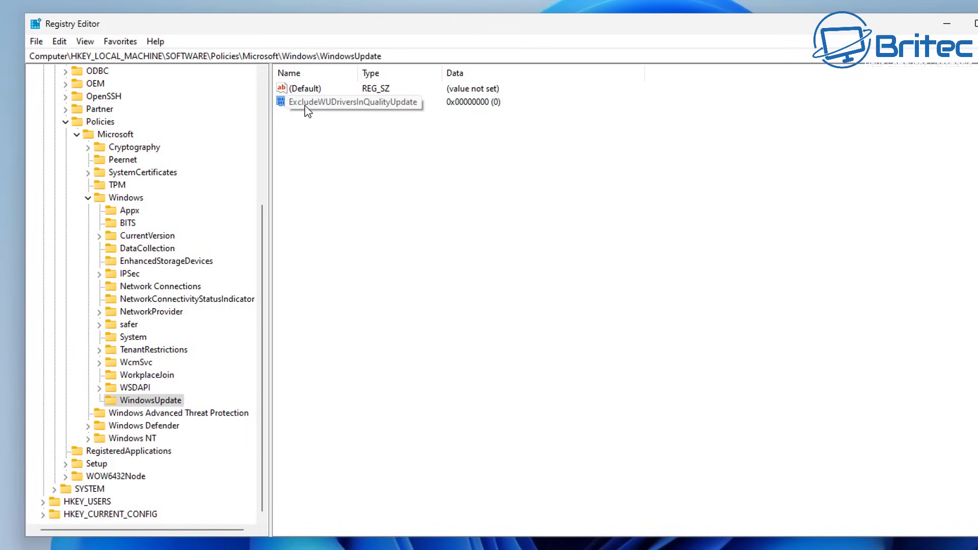
Set ExcludeWUDriversInQualityUpdate data to 1 and widen the Name column.
double_click(305, 102)
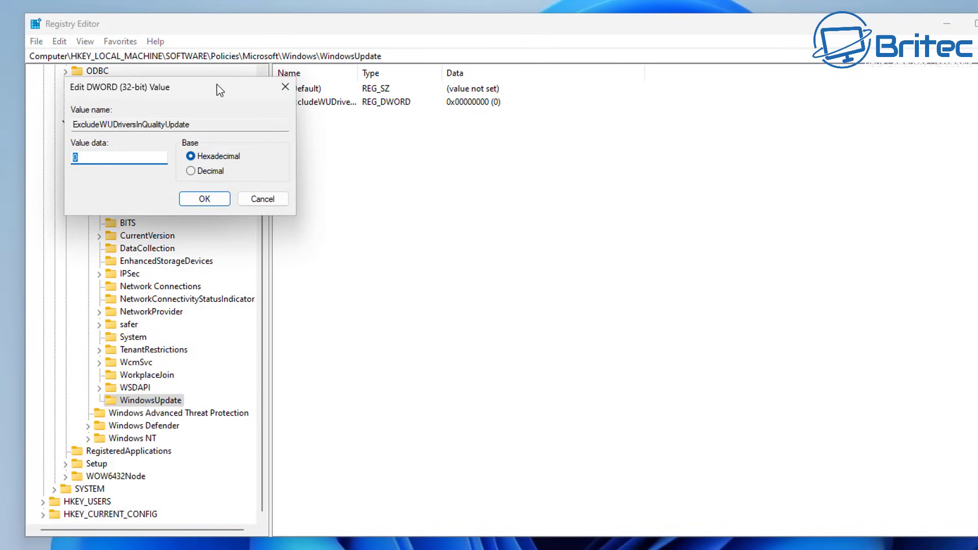
drag(220, 91, 417, 134)
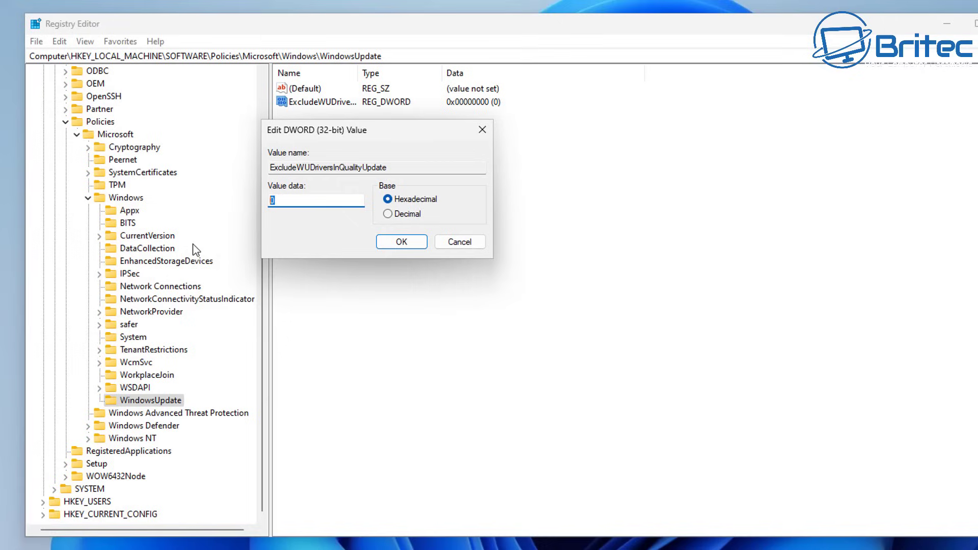
text(1)
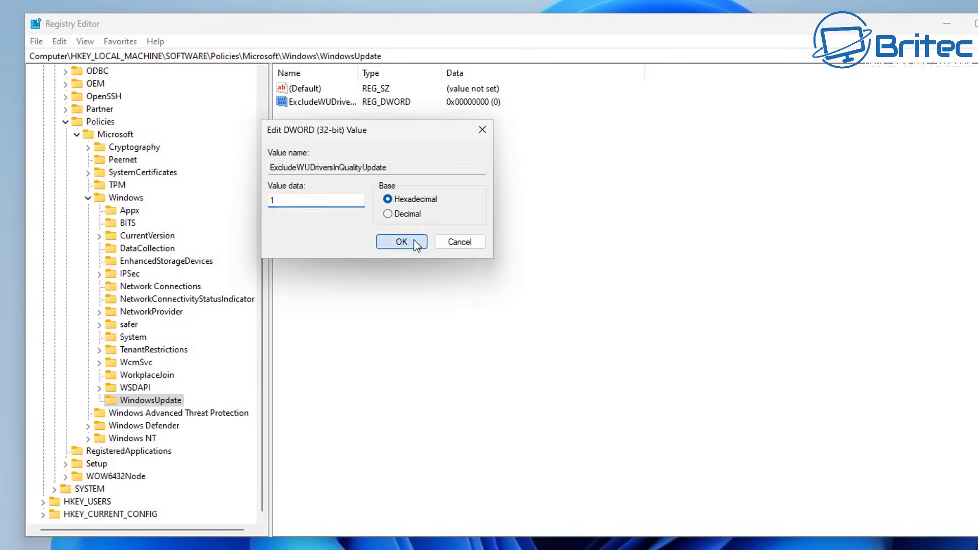
click(413, 239)
drag(359, 72, 462, 88)
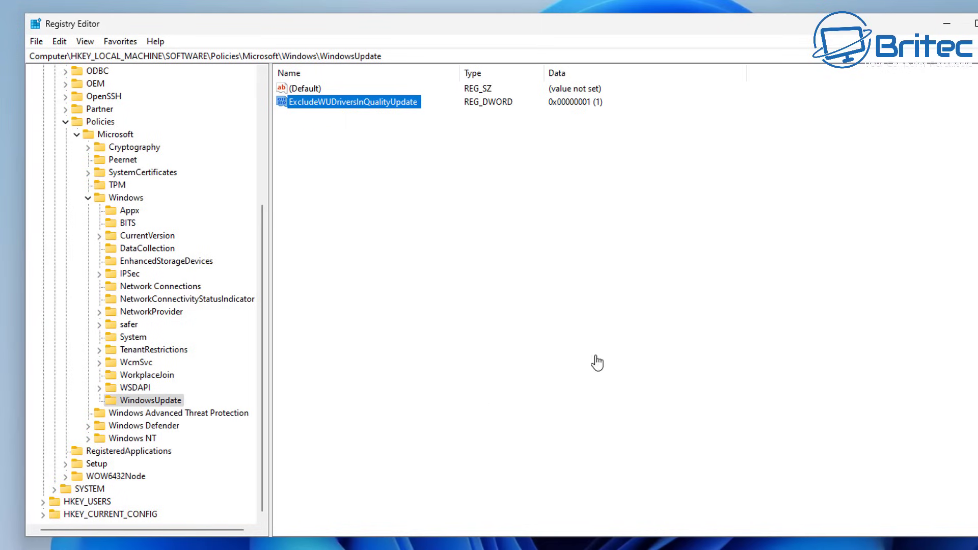
Collapse the key tree from Windows up to HKEY_LOCAL_MACHINE.
click(88, 198)
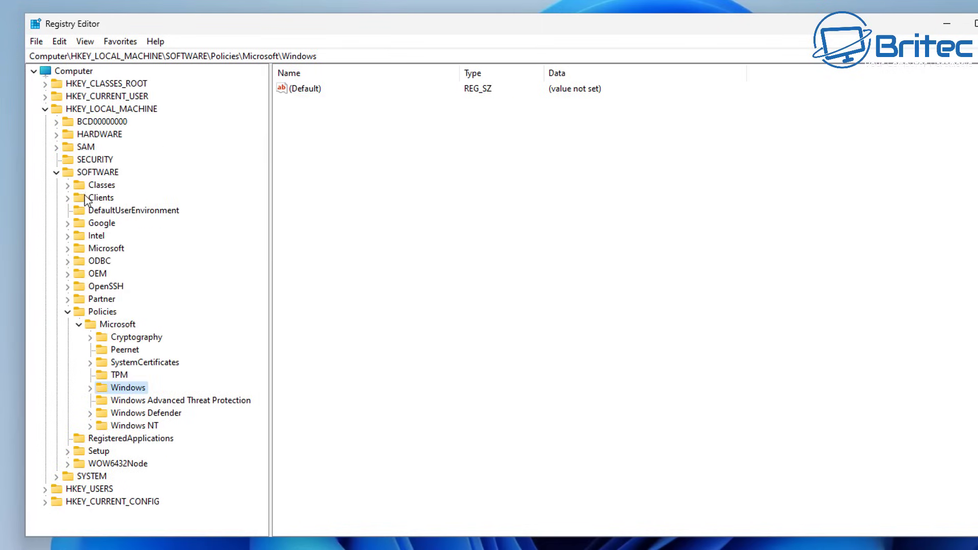
click(78, 324)
click(66, 312)
click(56, 172)
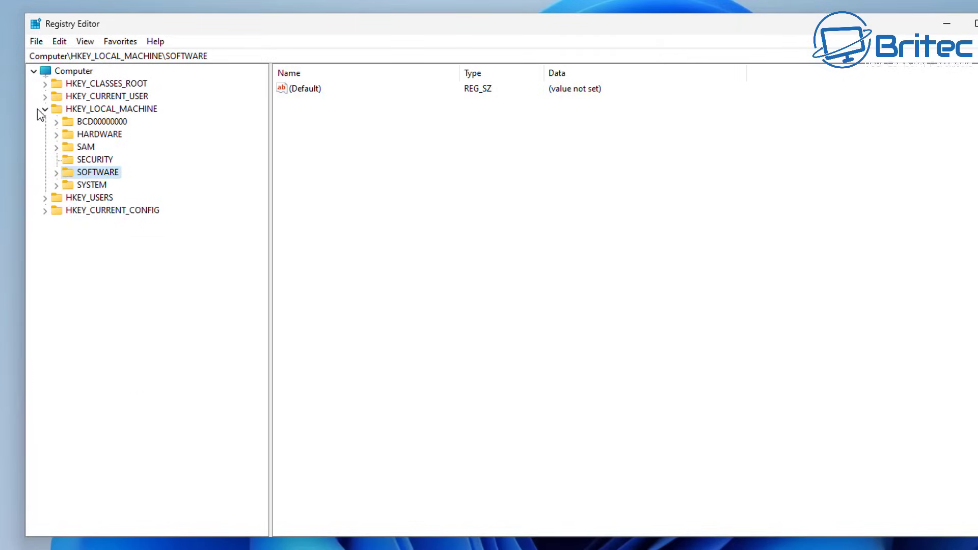
click(45, 109)
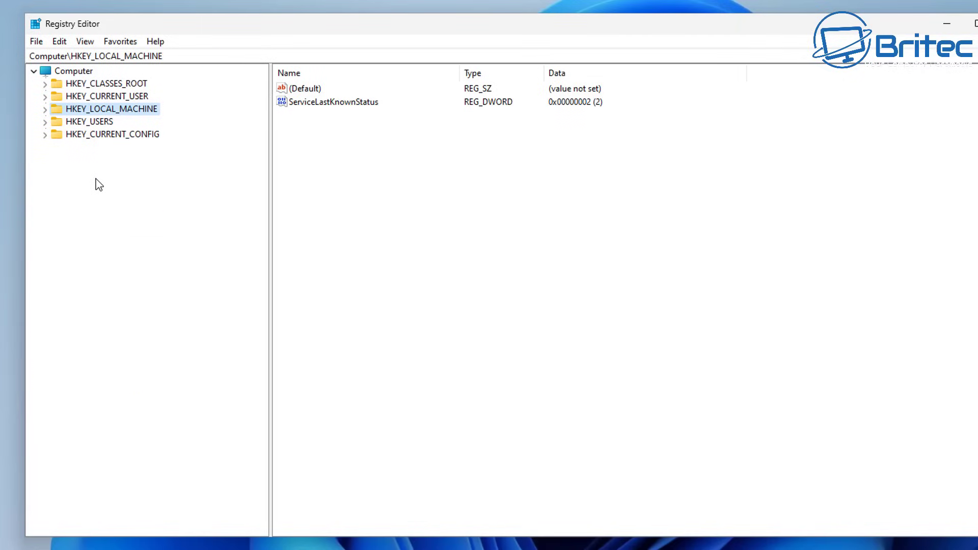
Re-expand the tree down to Policies\Microsoft\Windows, listing WindowsUpdate among its subkeys.
click(44, 109)
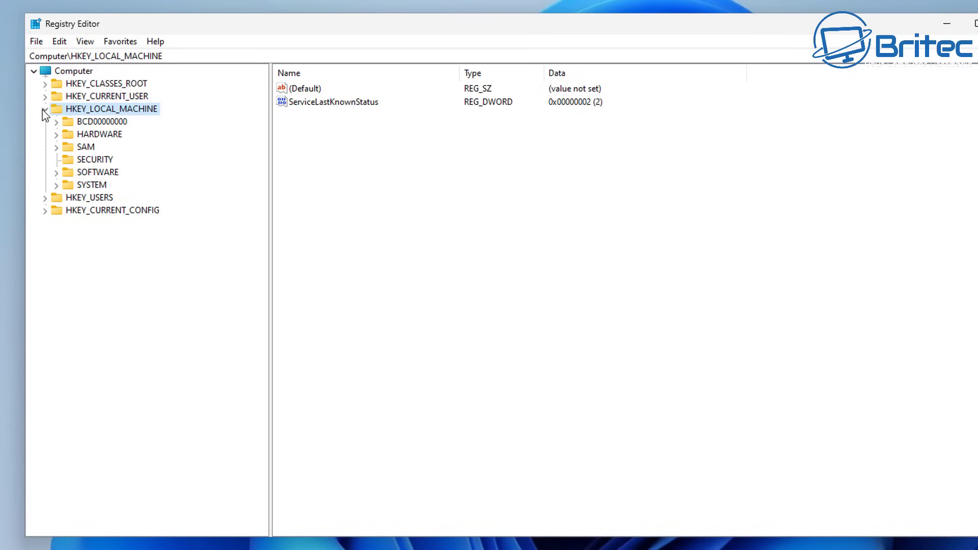
click(100, 173)
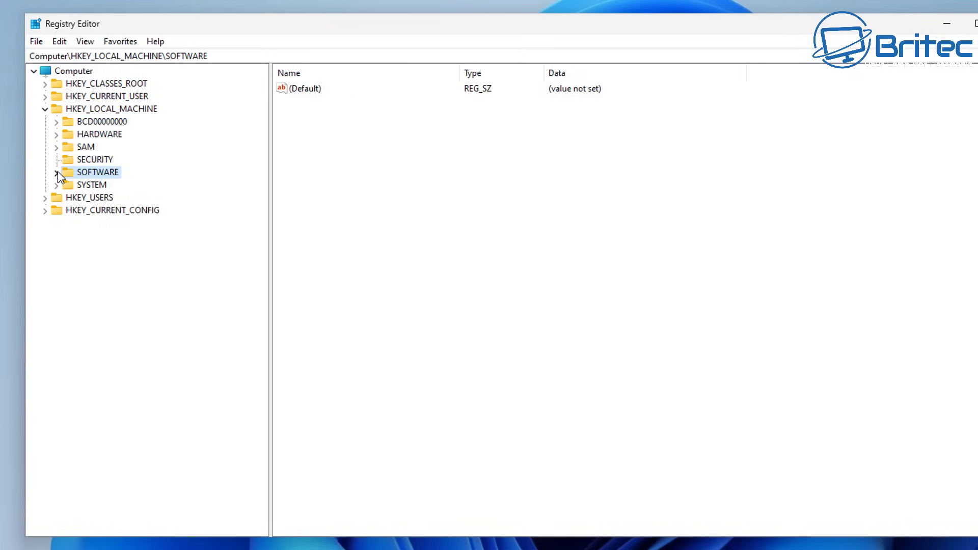
click(57, 173)
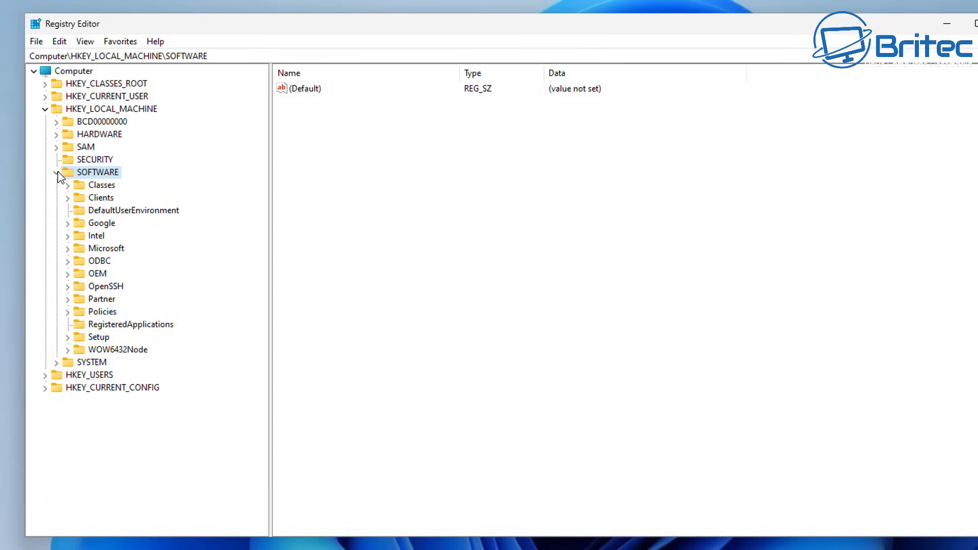
click(112, 313)
click(68, 313)
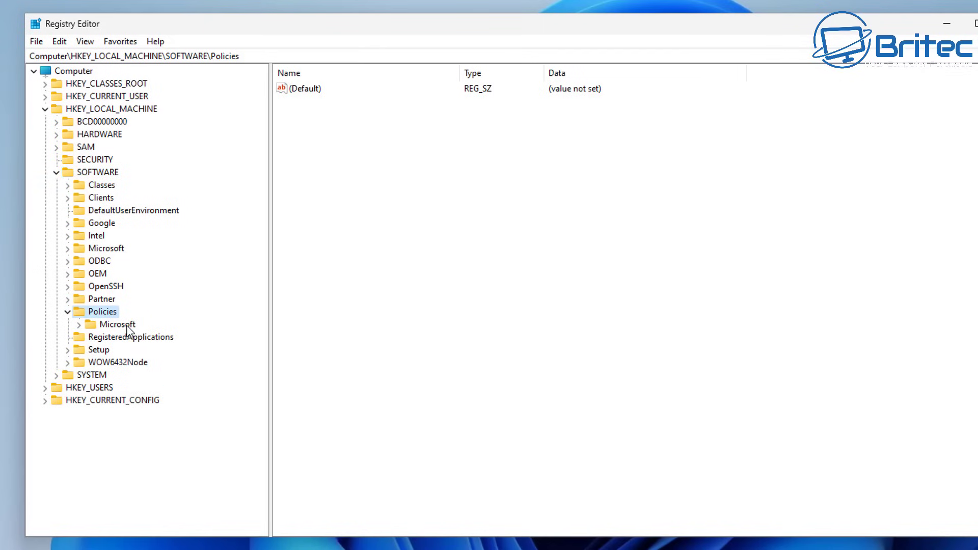
click(87, 326)
click(79, 324)
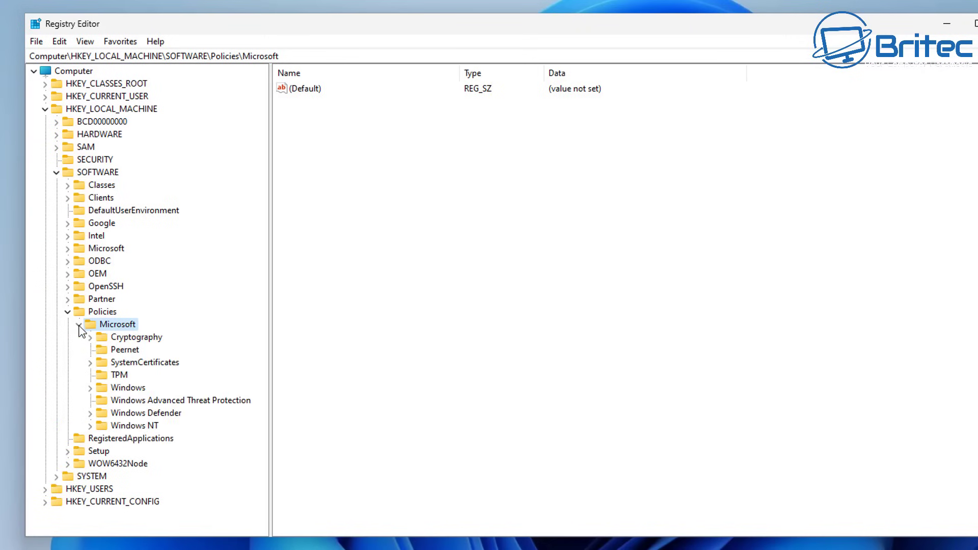
click(128, 389)
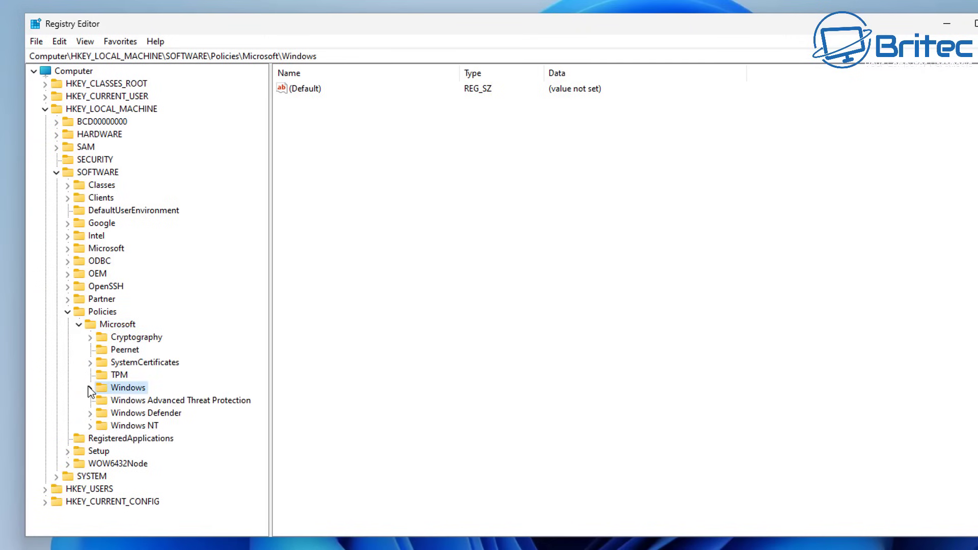
click(91, 387)
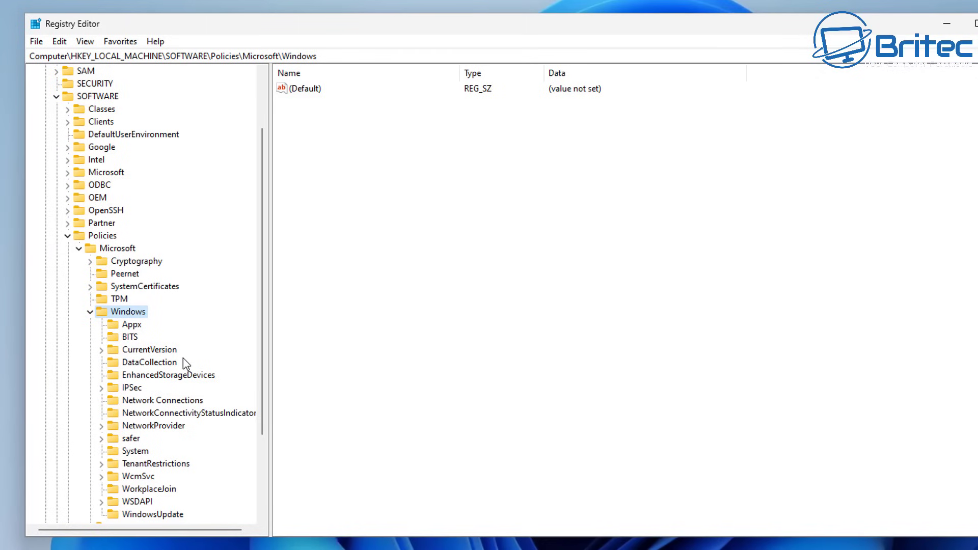
scroll(184, 363, down, 2)
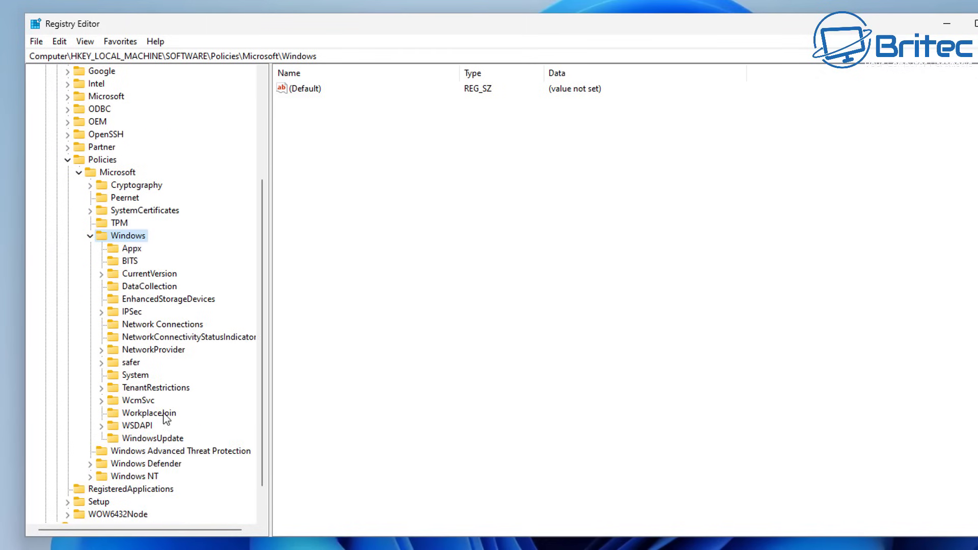
Create a subkey named DriverSearching under Policies\Microsoft\Windows.
right_click(135, 238)
mouse_move(194, 260)
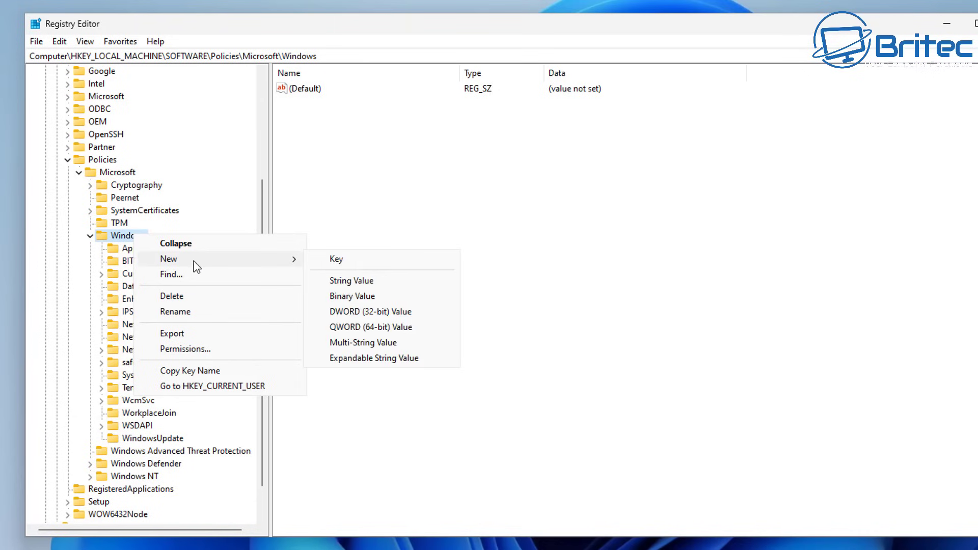
click(365, 263)
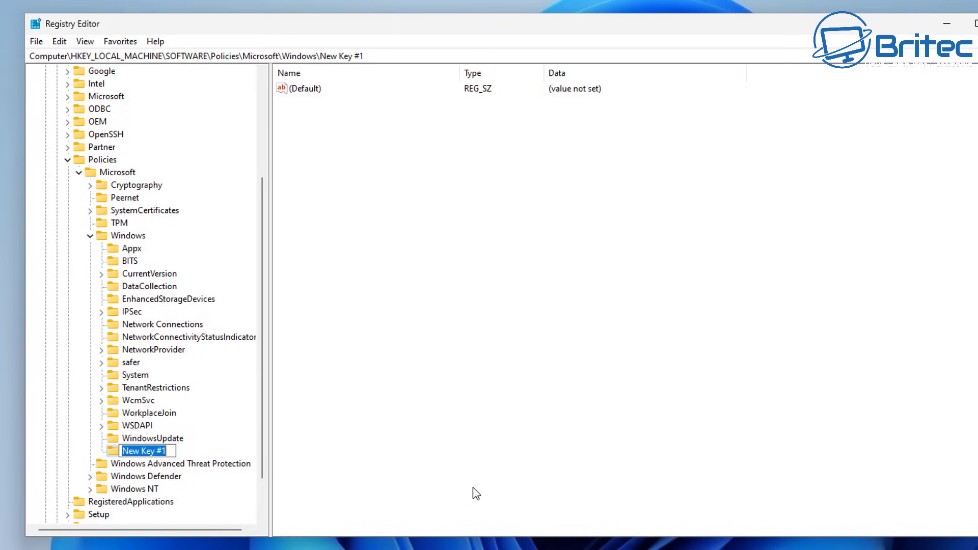
text(Driver)
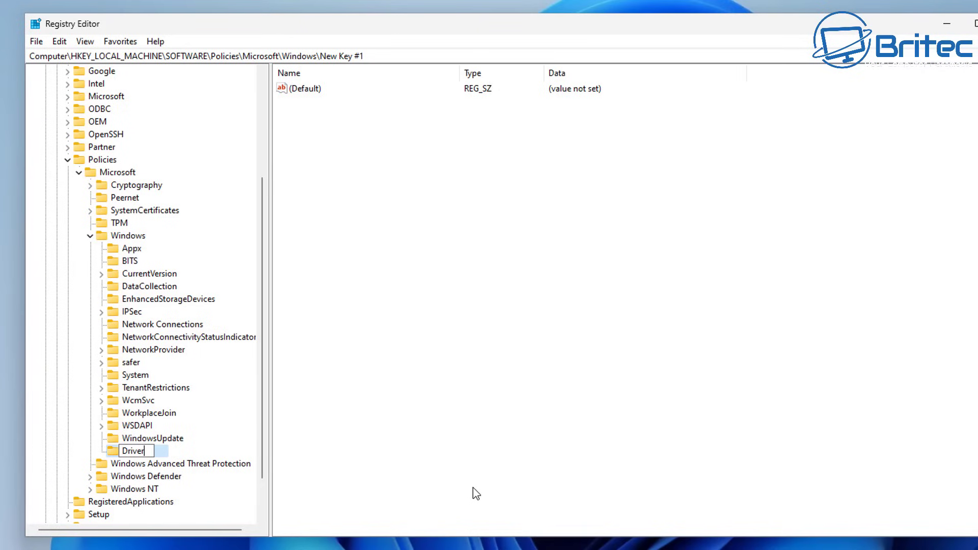
text(Searching)
click(201, 458)
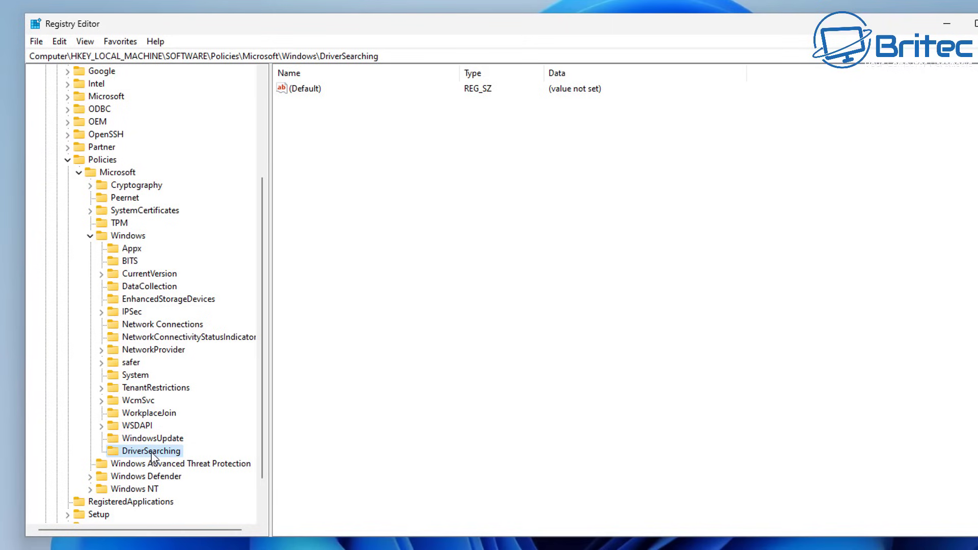
right_click(305, 126)
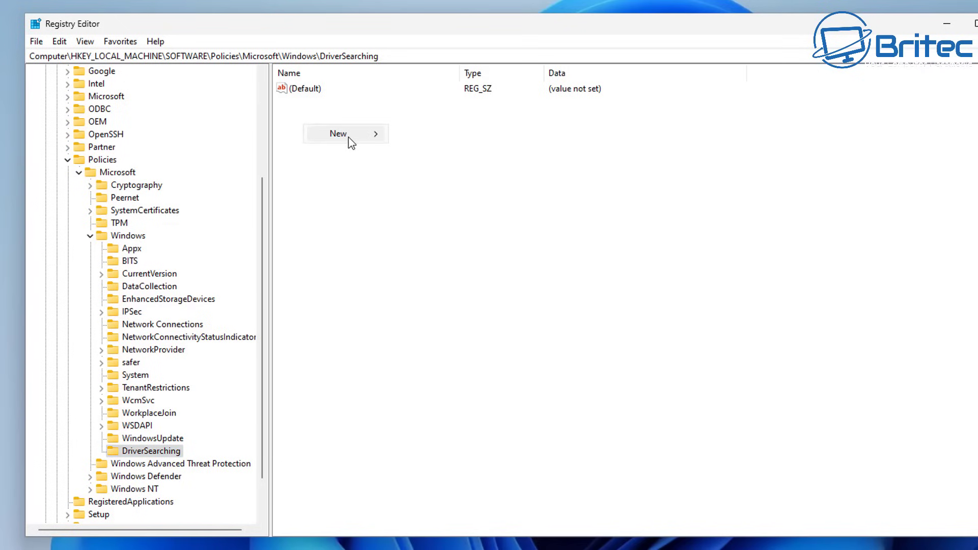
Add DWORD DriverUpdateWizardWUSearchEnabled to DriverSearching and keep its data at 0.
mouse_move(351, 140)
click(456, 189)
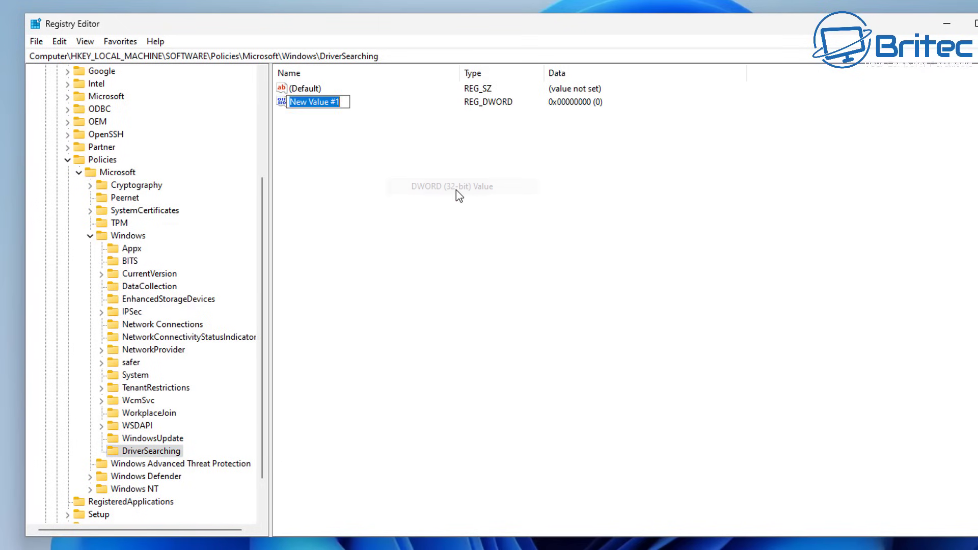
text(Driver)
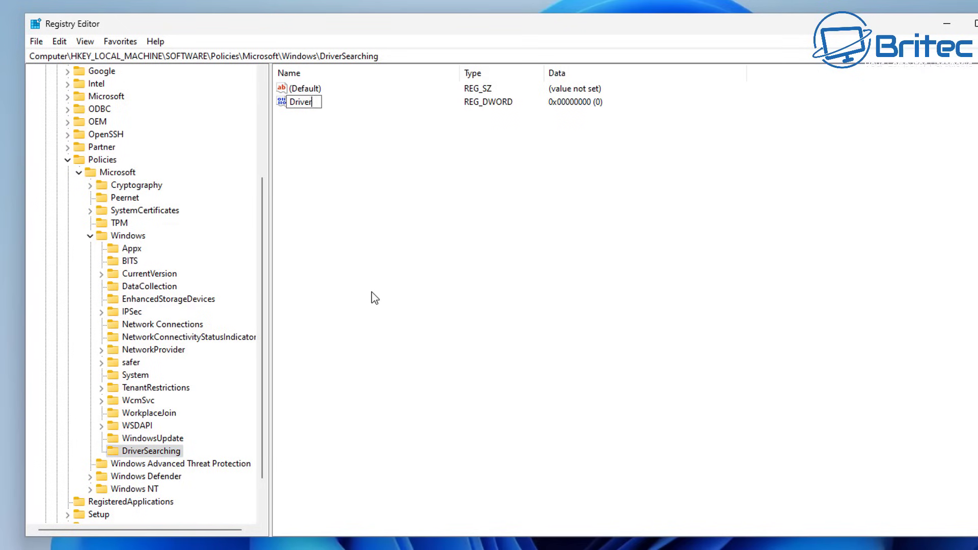
text(UpdateWizardW)
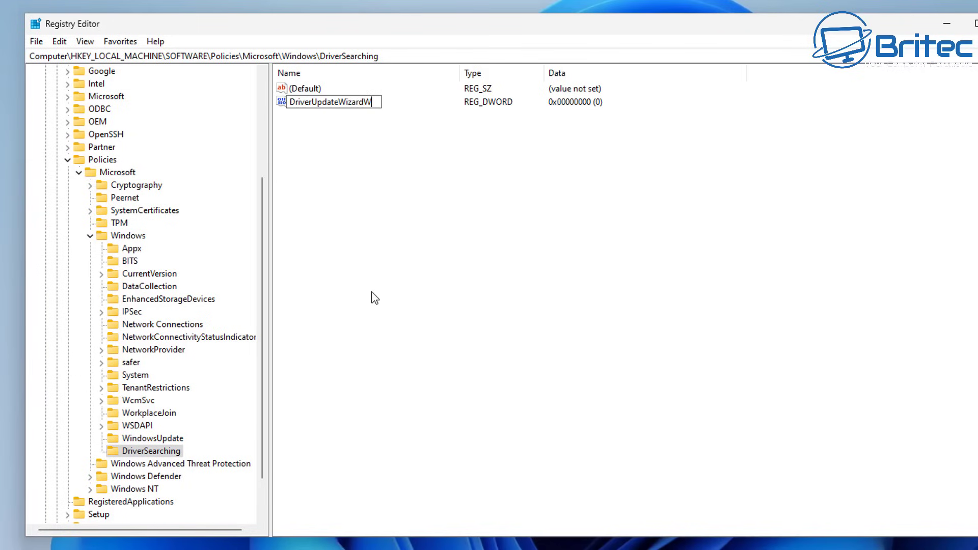
text(USearcx)
text(hEnabled)
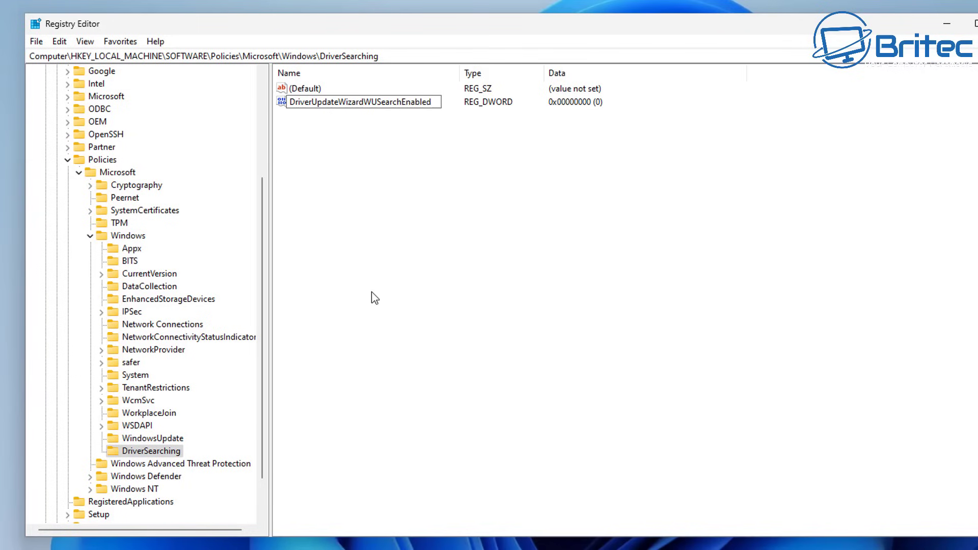
key(Return)
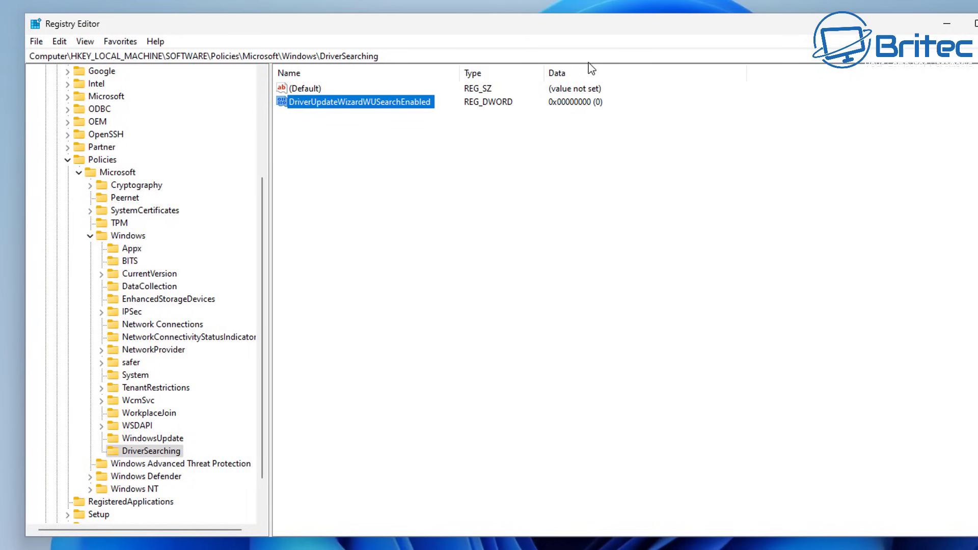
double_click(322, 102)
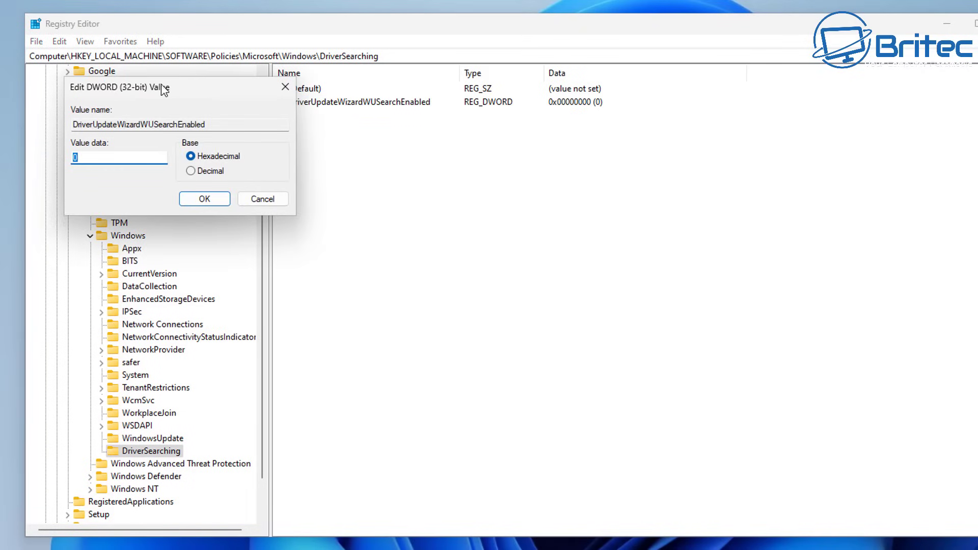
drag(162, 82, 376, 133)
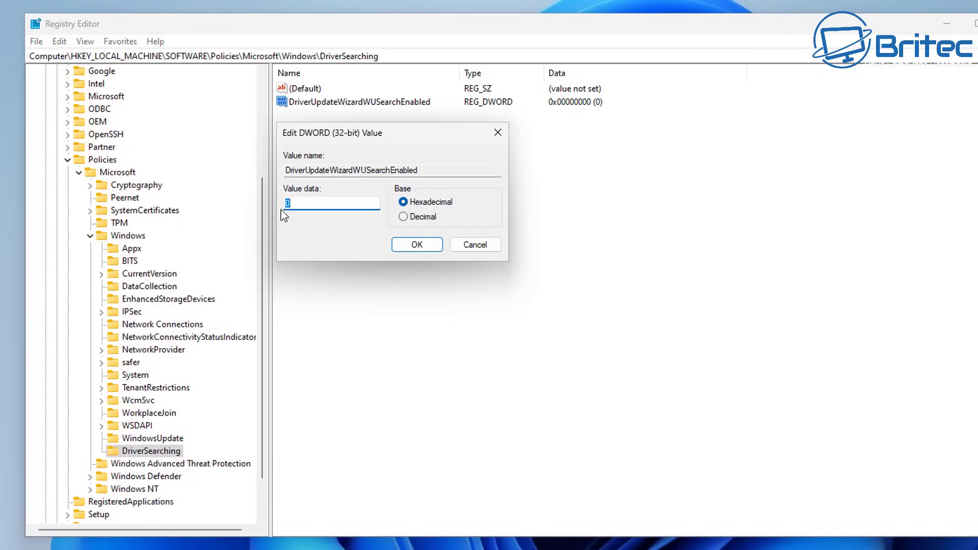
click(476, 245)
click(382, 126)
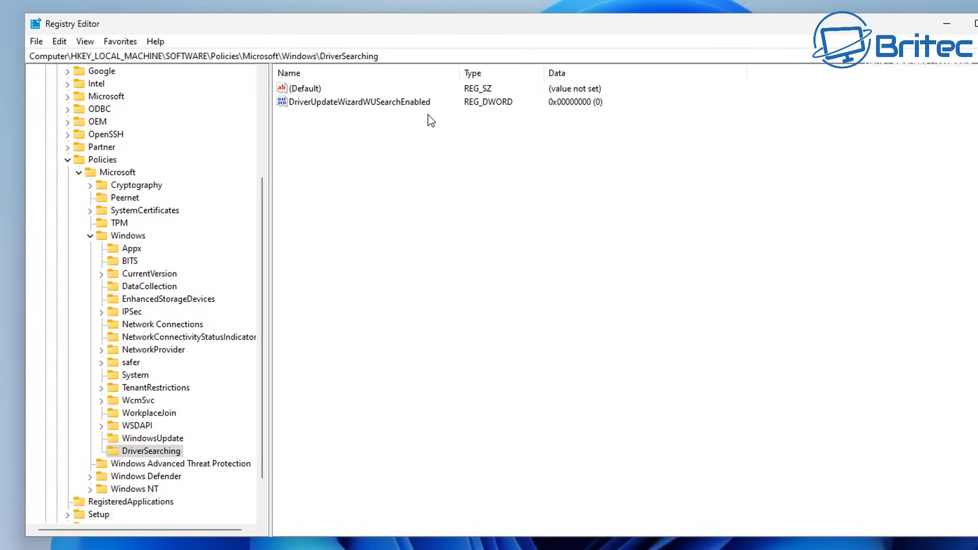
Fold the key tree back up from Windows to HKEY_LOCAL_MACHINE.
click(90, 236)
click(78, 324)
click(67, 311)
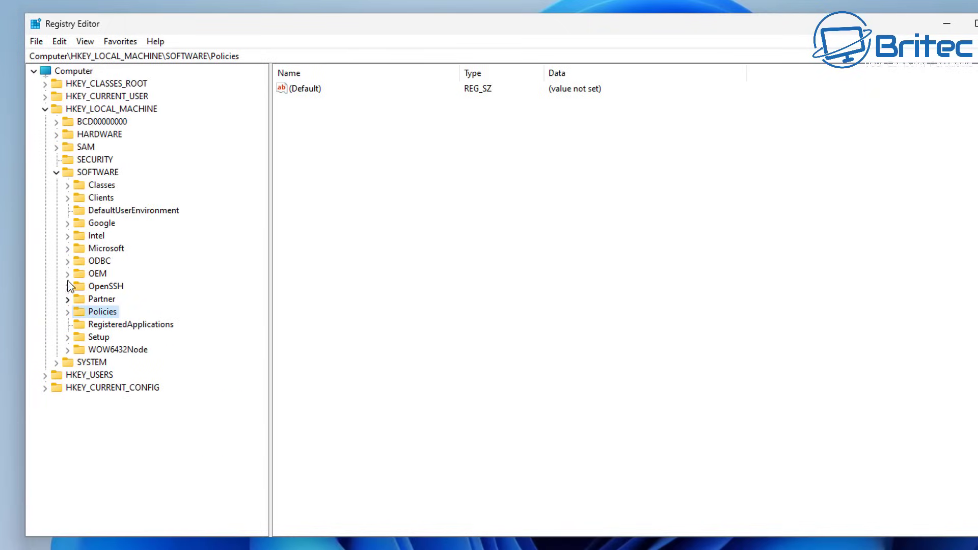
click(56, 172)
click(44, 109)
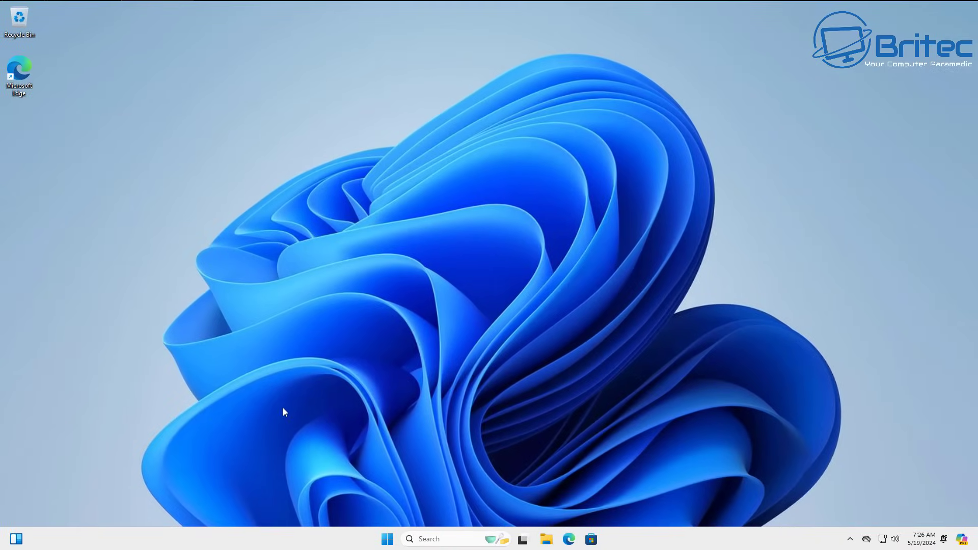
Launch the Group Policy Editor via gpedit, maximize it and widen the tree pane.
click(386, 541)
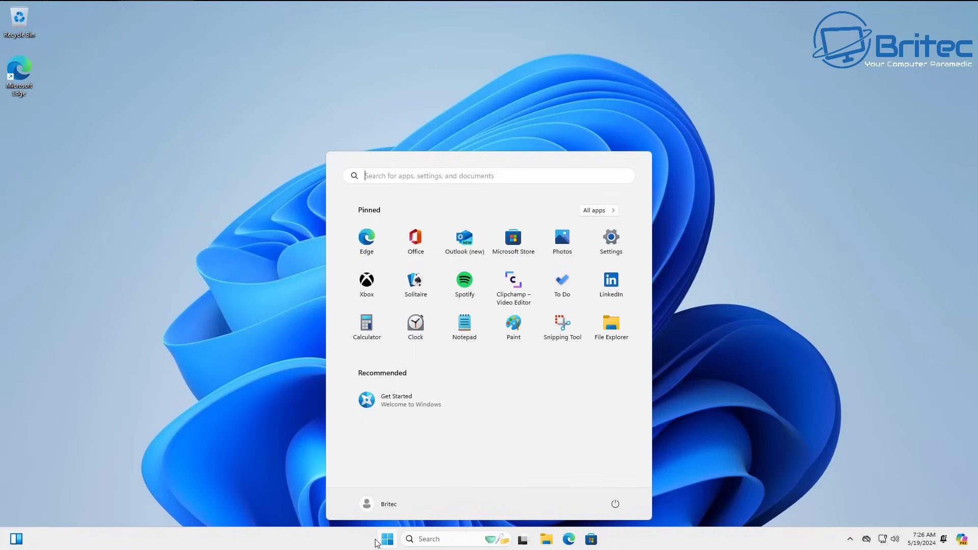
text(gpedit)
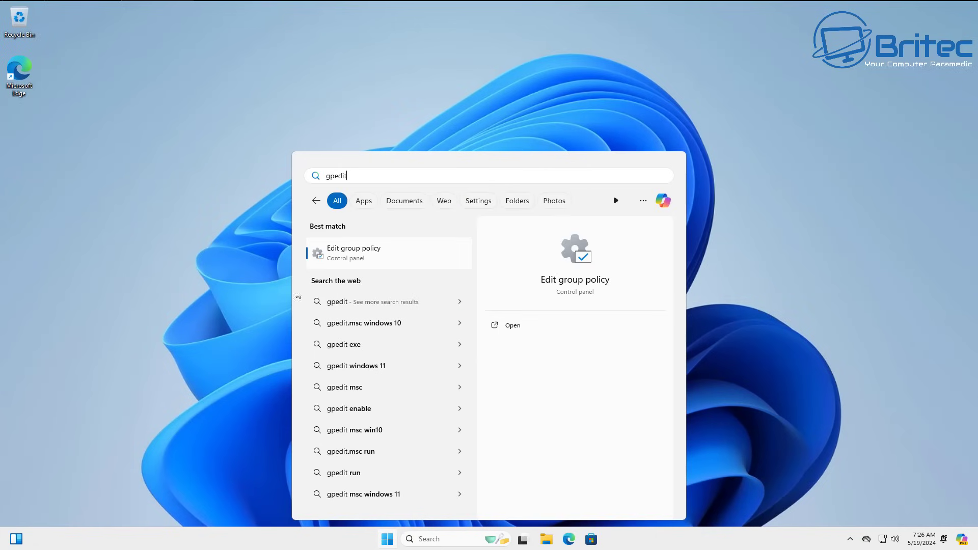
click(383, 252)
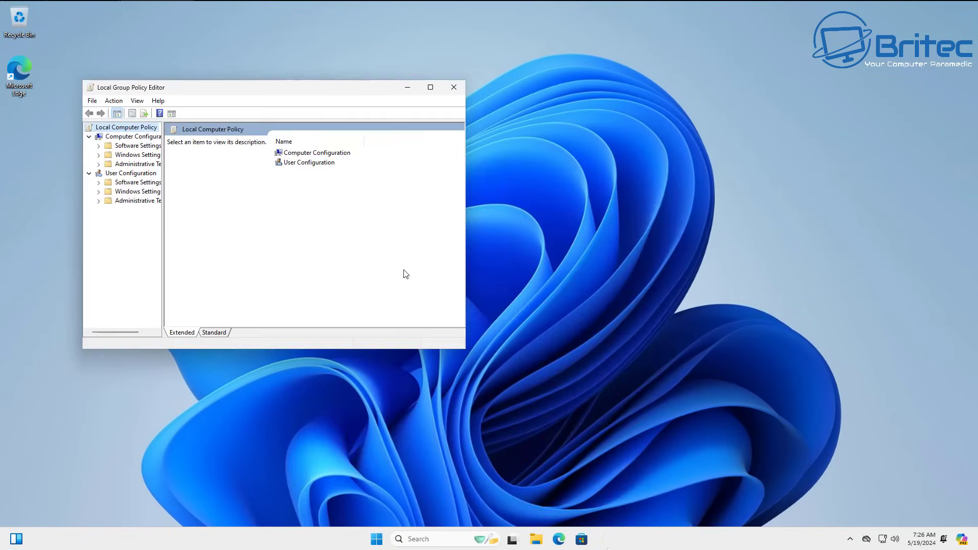
click(430, 87)
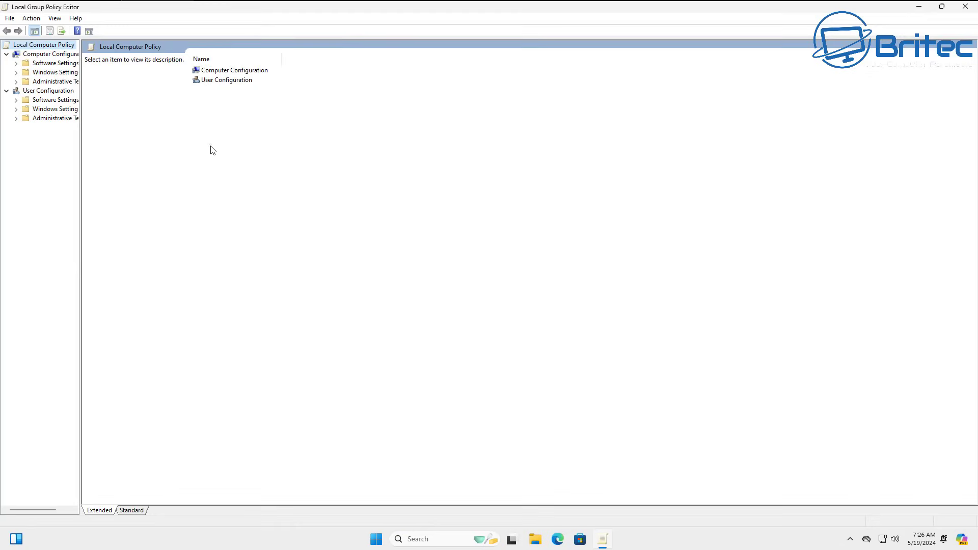
drag(80, 132, 190, 139)
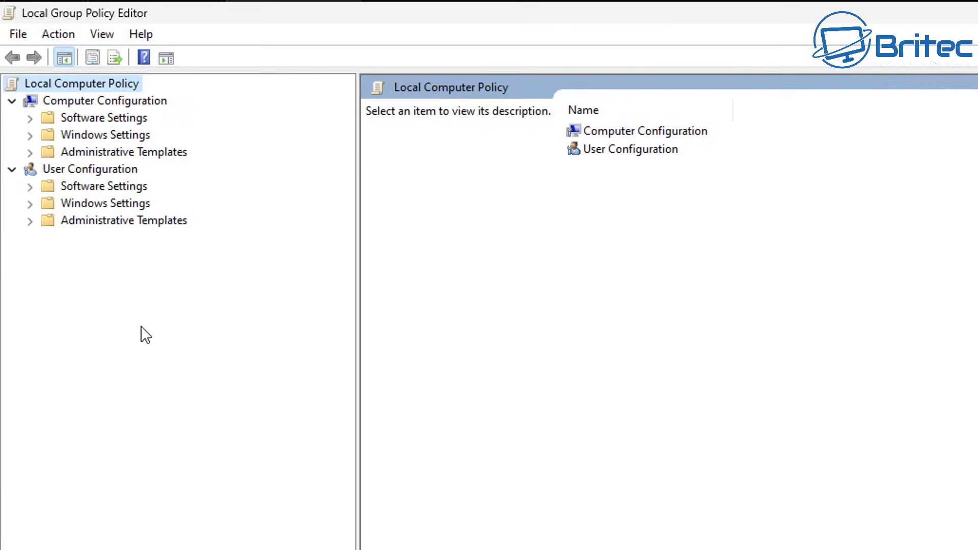
Expand Computer Configuration > Administrative Templates > Windows Components.
click(115, 100)
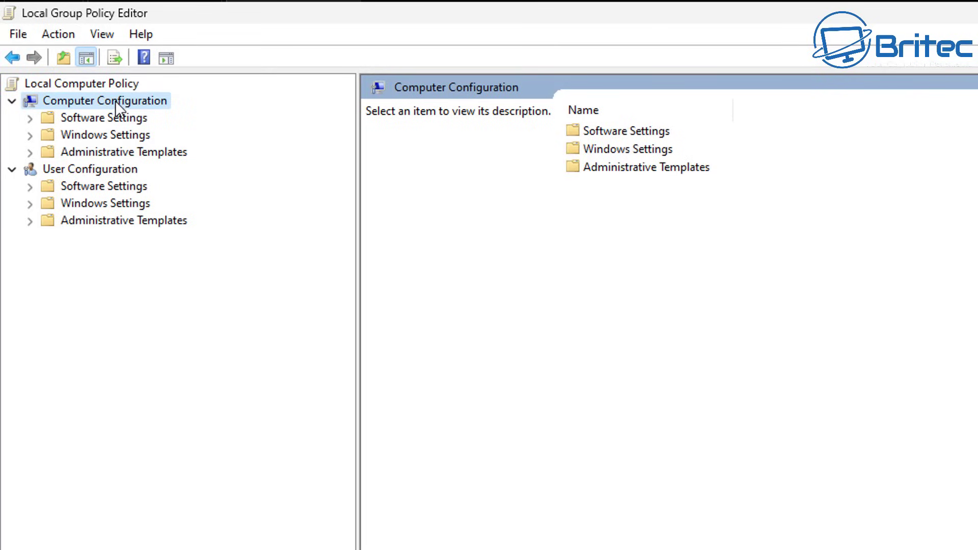
click(124, 152)
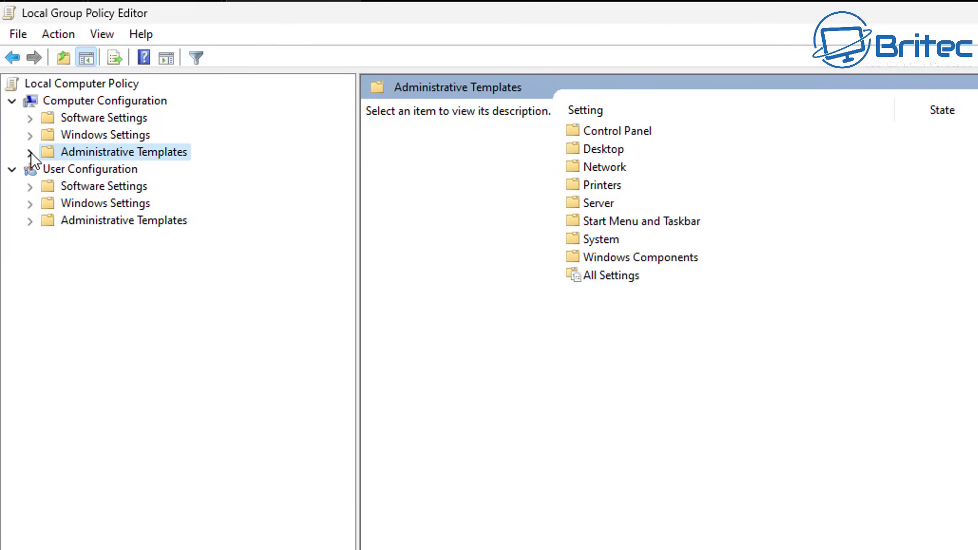
click(29, 151)
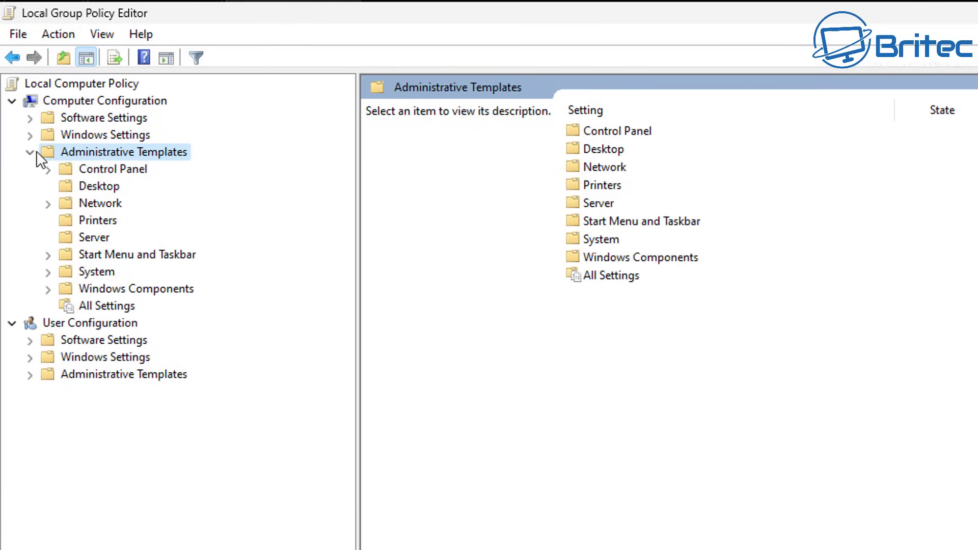
click(144, 288)
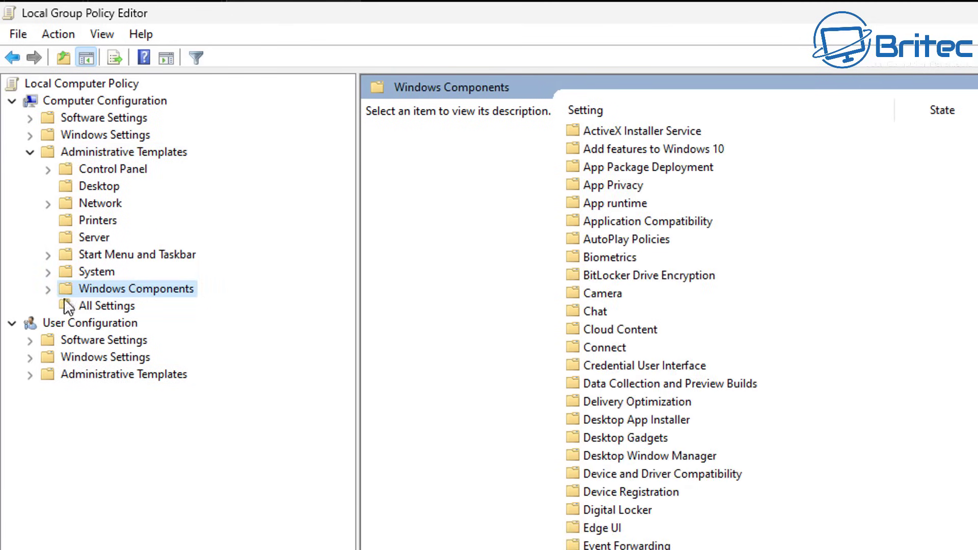
click(48, 289)
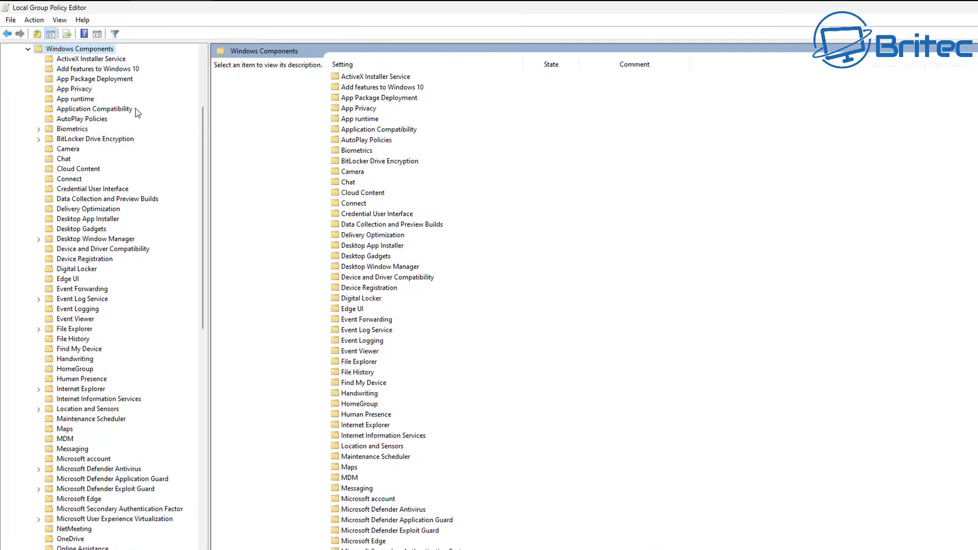
scroll(105, 488, down, 4)
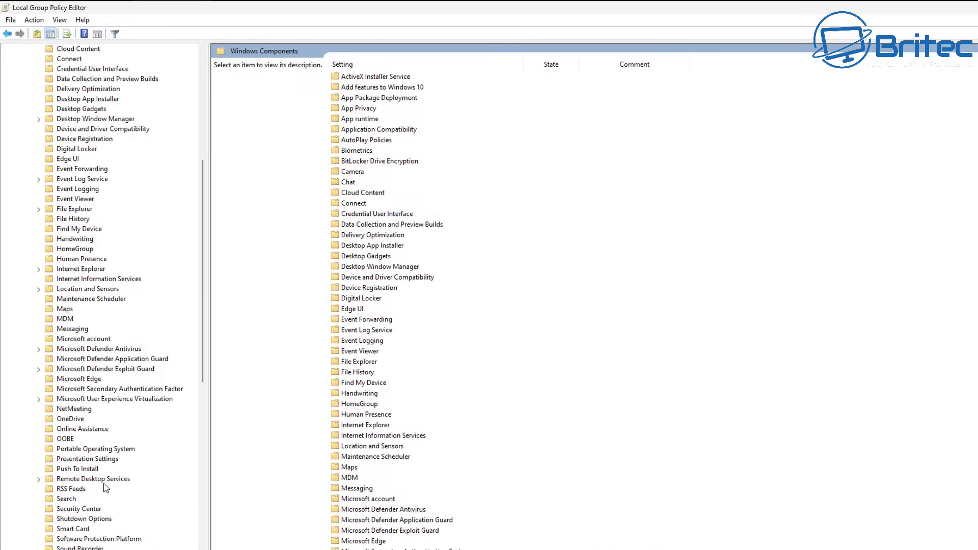
scroll(106, 487, down, 10)
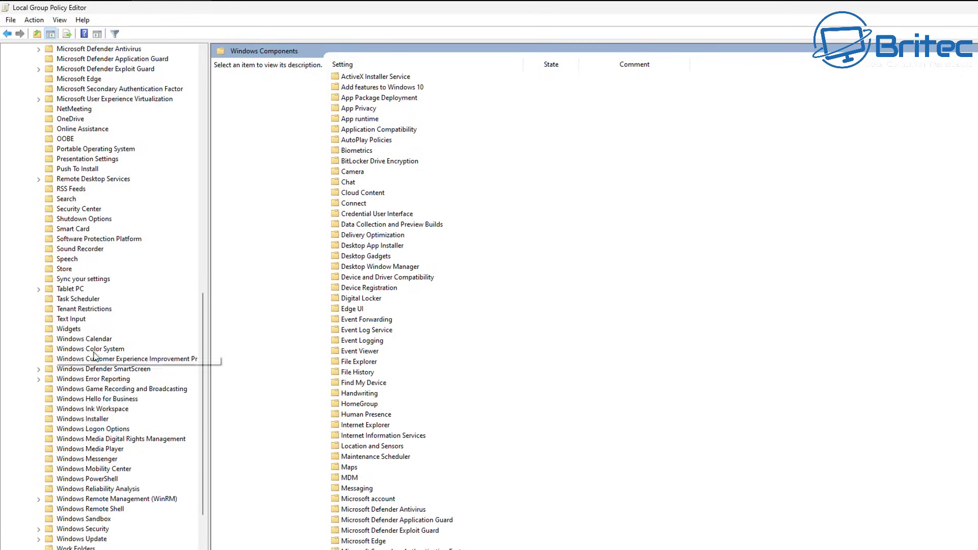
Open Windows Update > Manage updates offered from Windows Update and select the driver-exclusion policy.
click(94, 539)
scroll(100, 439, down, 2)
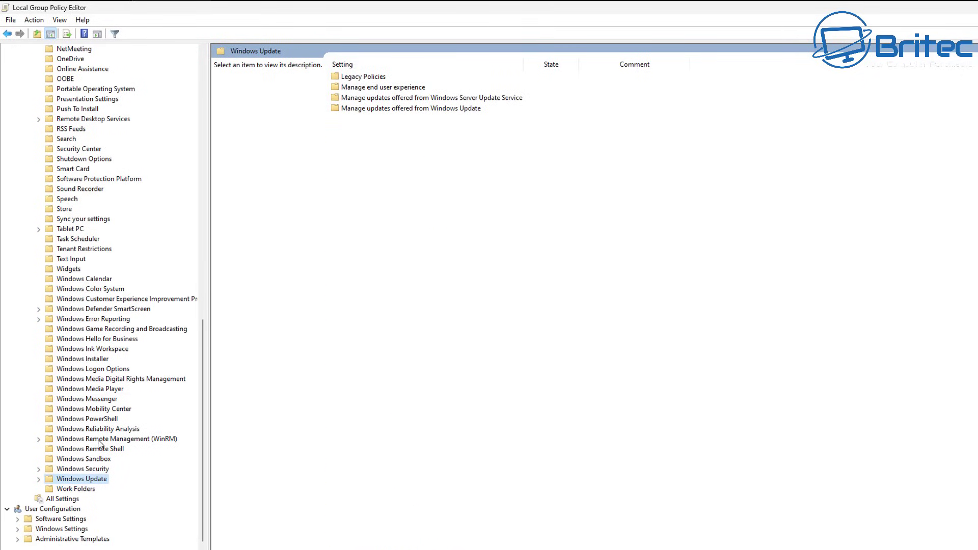
click(38, 479)
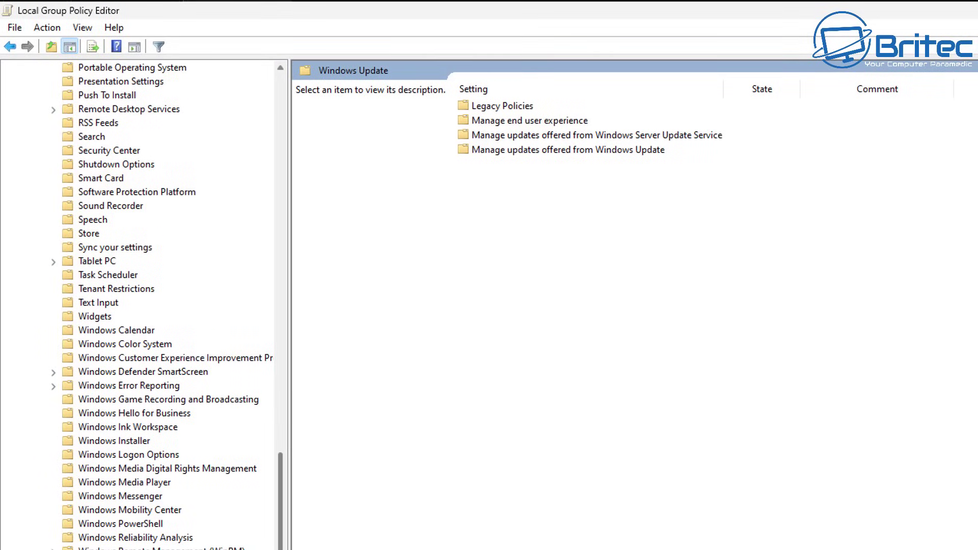
drag(287, 459, 385, 458)
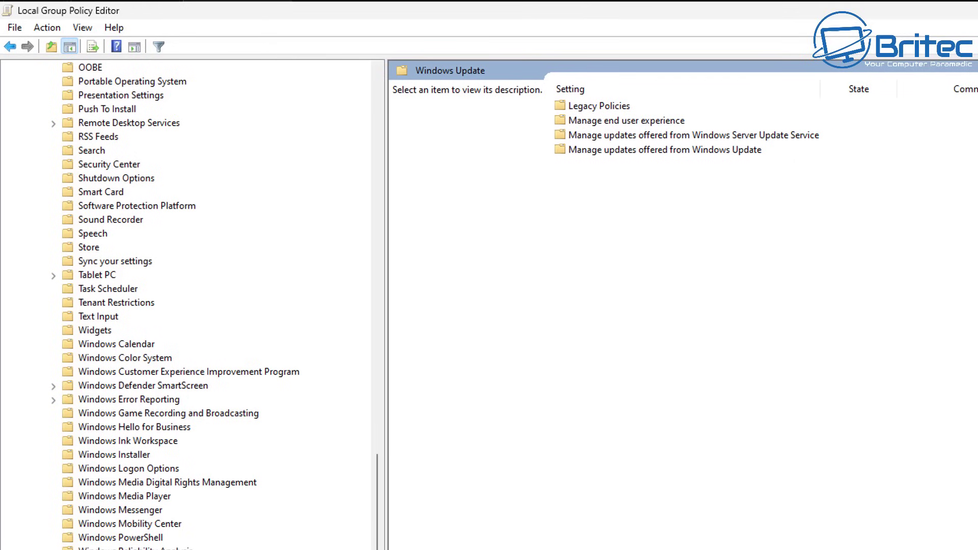
click(654, 153)
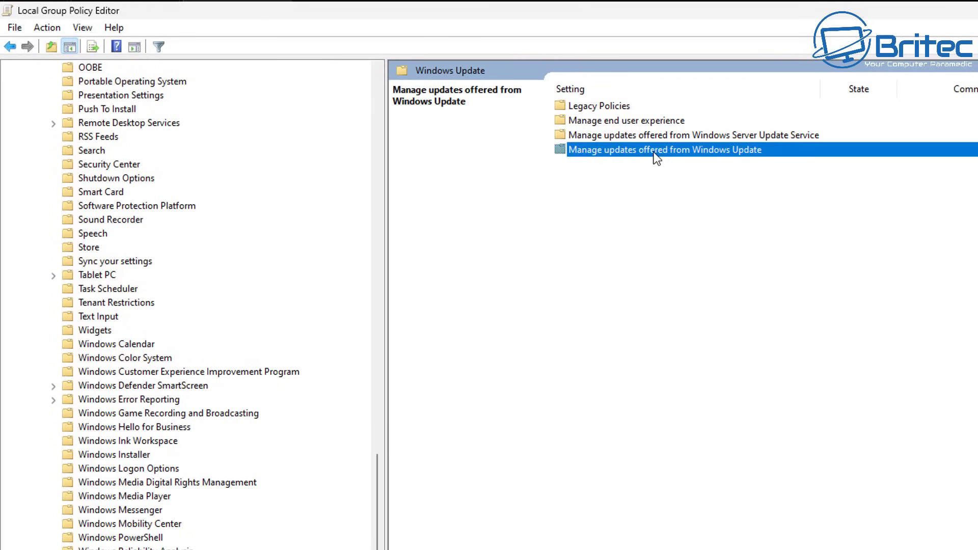
double_click(667, 152)
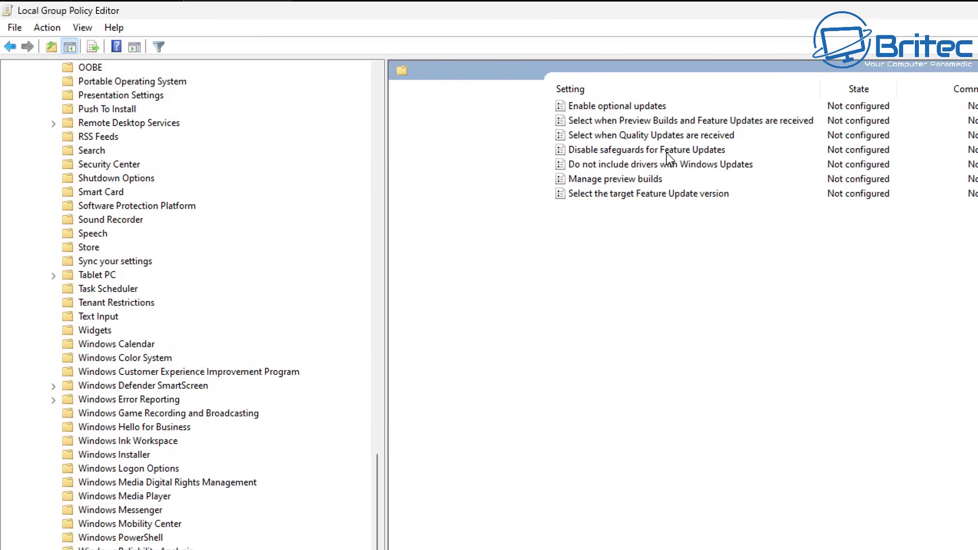
click(700, 165)
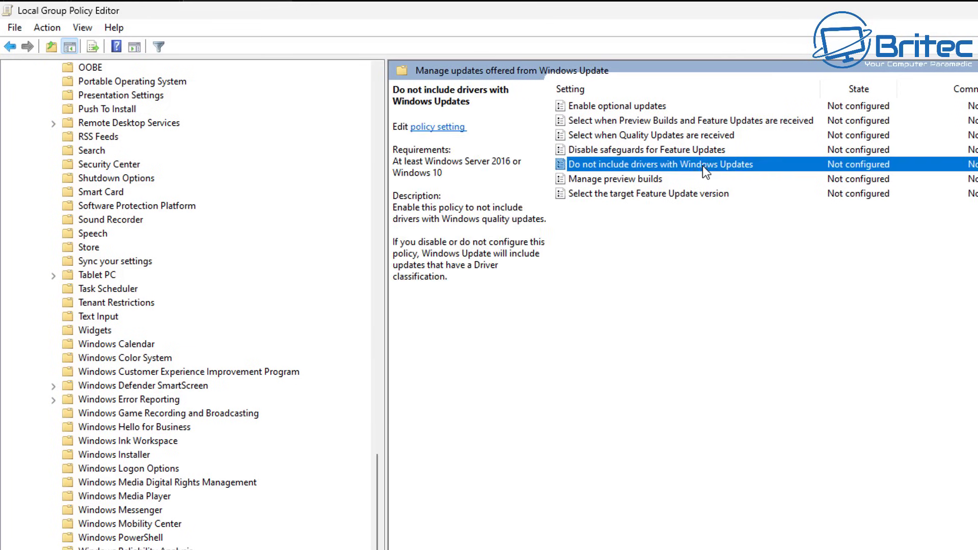
Set 'Do not include drivers with Windows Updates' to Enabled and apply it.
double_click(702, 166)
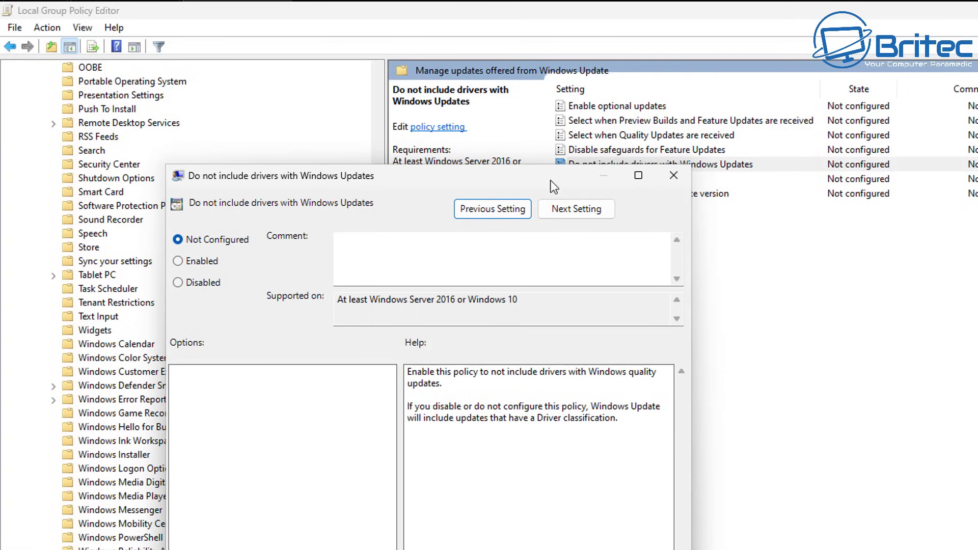
drag(551, 182, 936, 216)
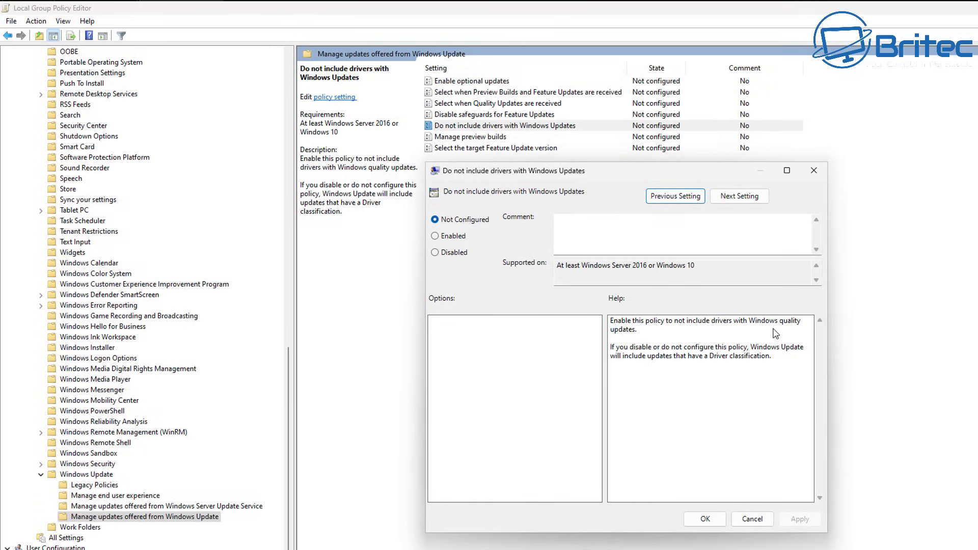
click(442, 238)
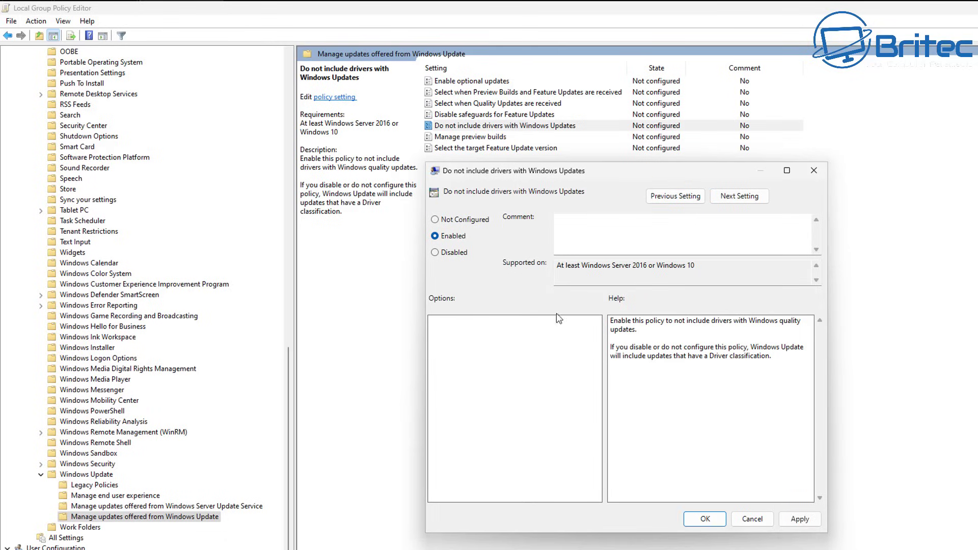
click(708, 520)
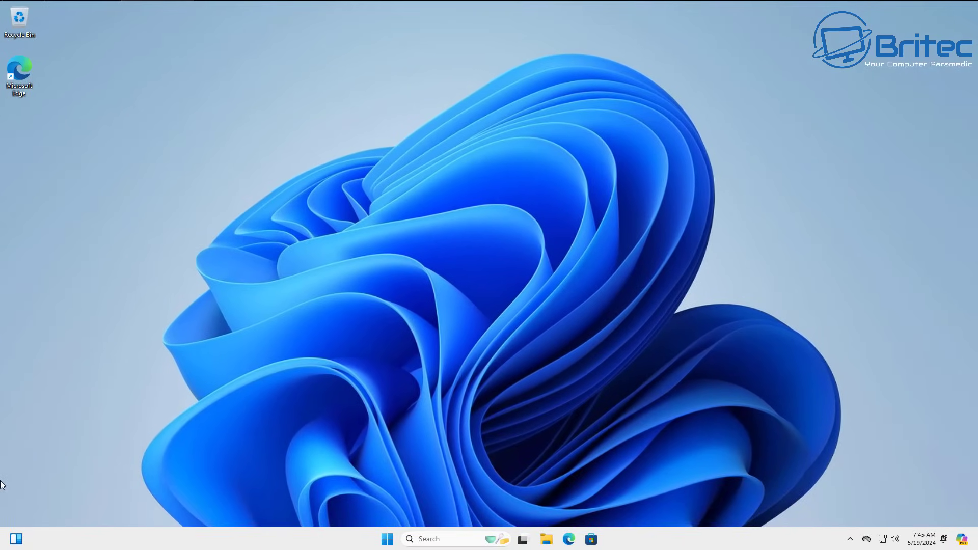
Launch System Properties with sysdm.cpl from the Run prompt.
right_click(389, 540)
click(365, 476)
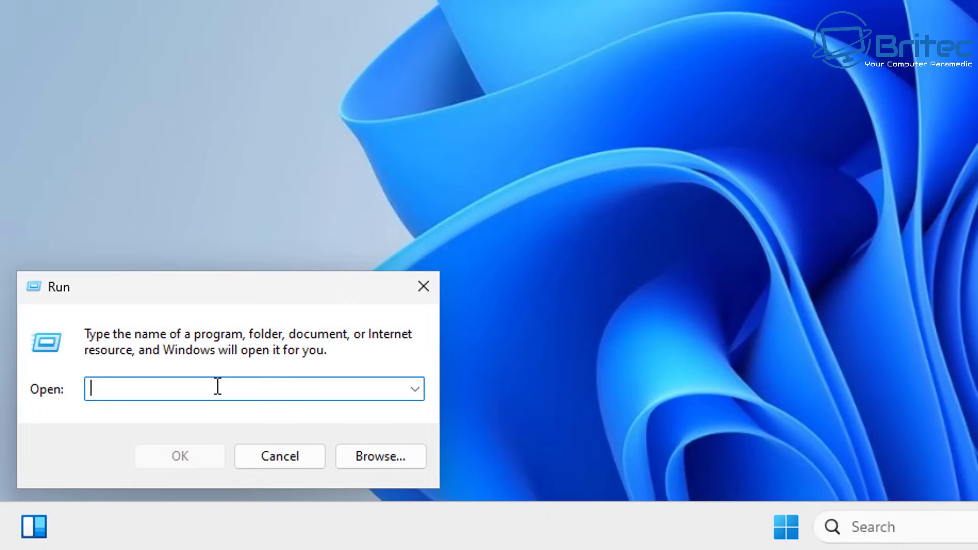
text(sys)
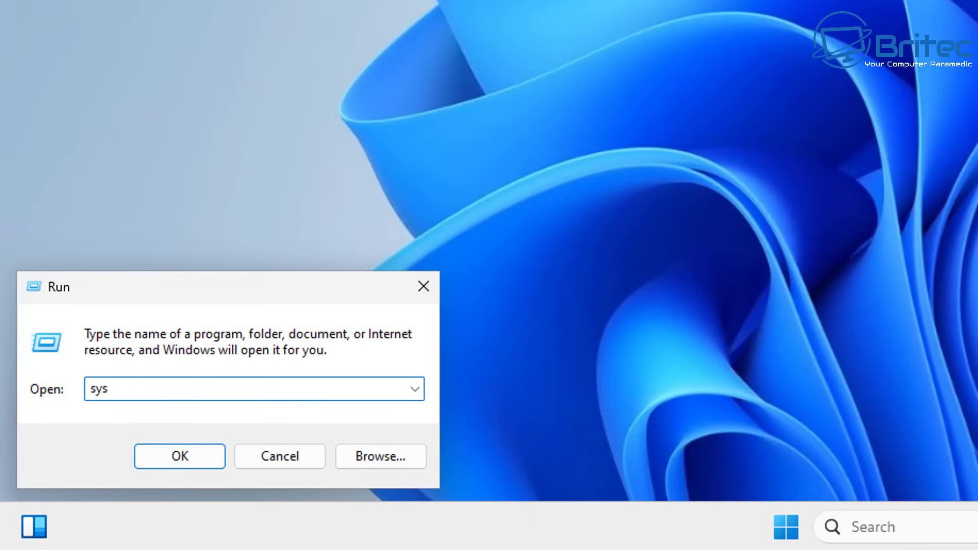
text(dm.cpl)
key(Return)
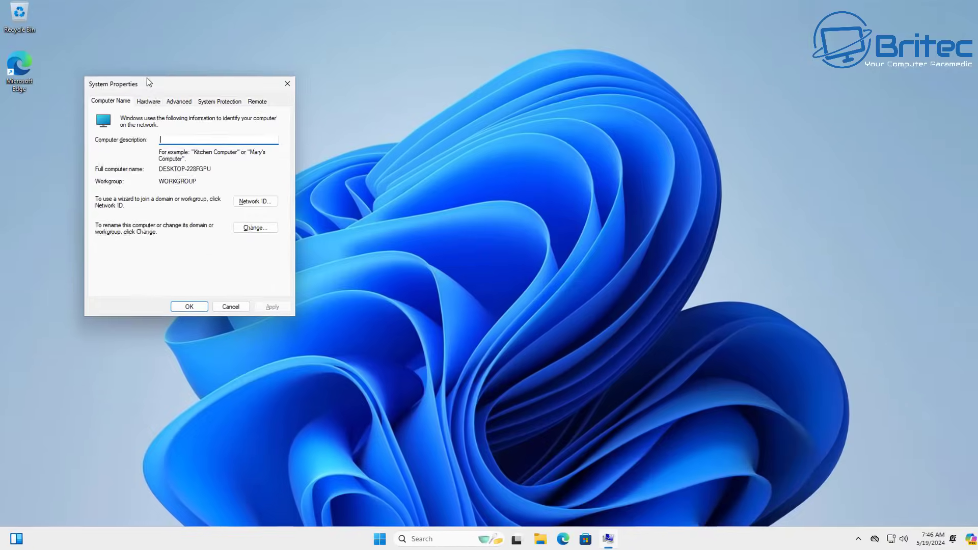
drag(257, 0, 626, 0)
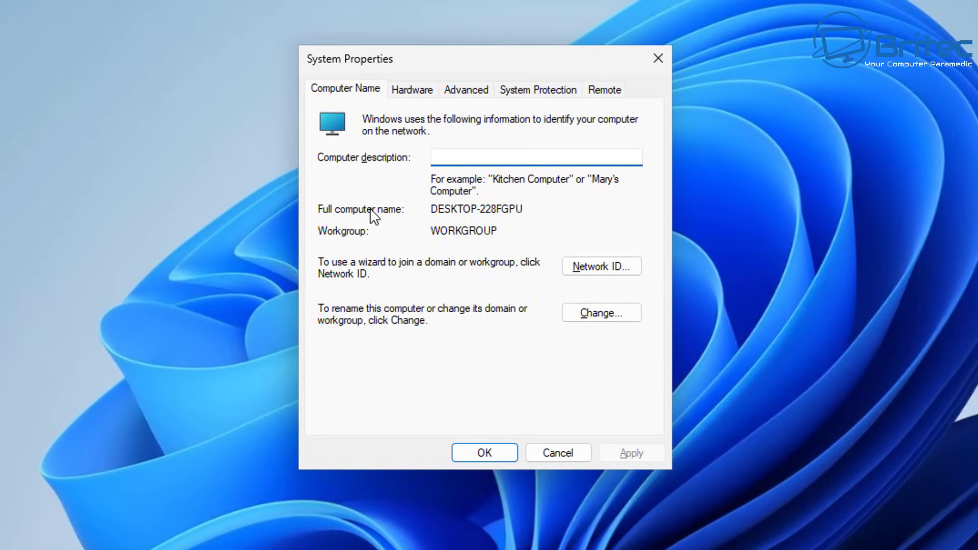
Set Device Installation Settings to No on the Hardware tab, save, and close System Properties.
click(422, 89)
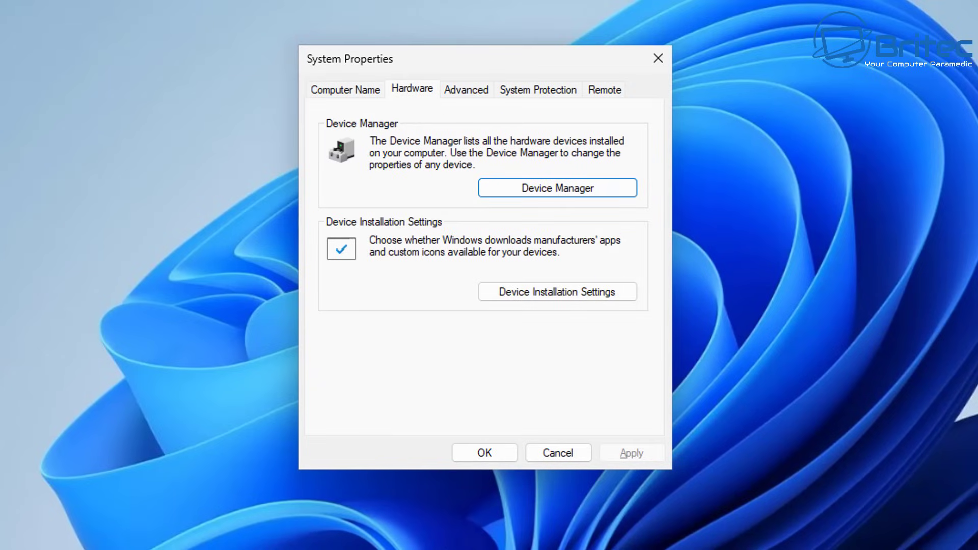
click(556, 299)
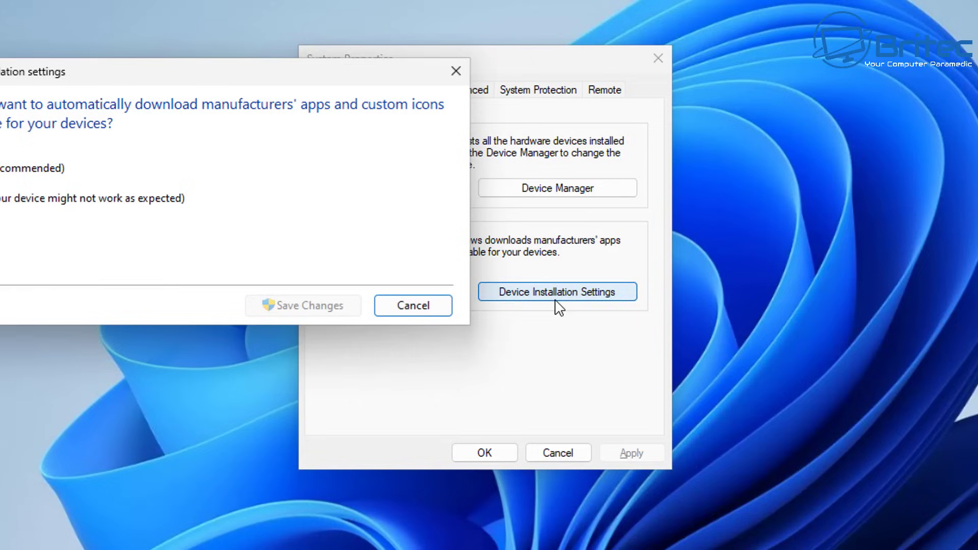
drag(258, 72, 537, 161)
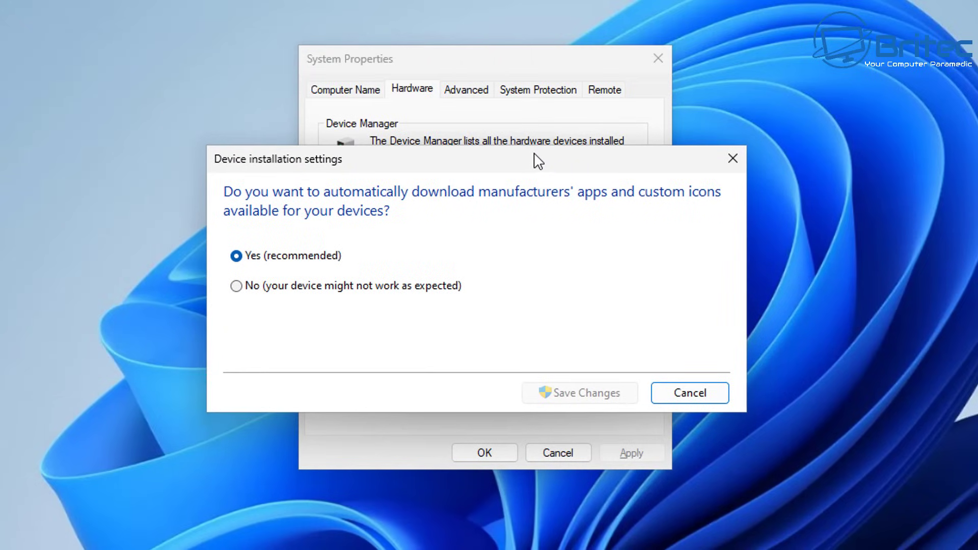
click(236, 285)
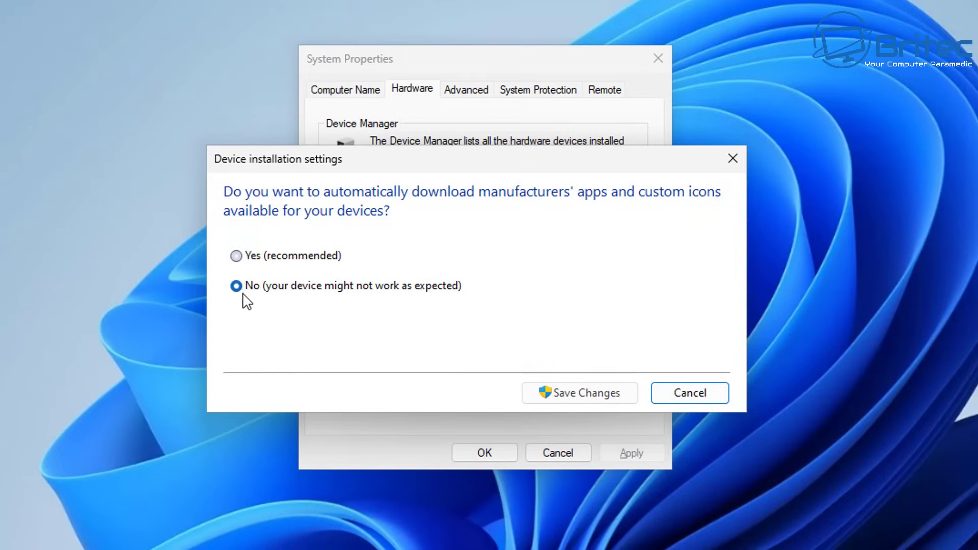
click(588, 395)
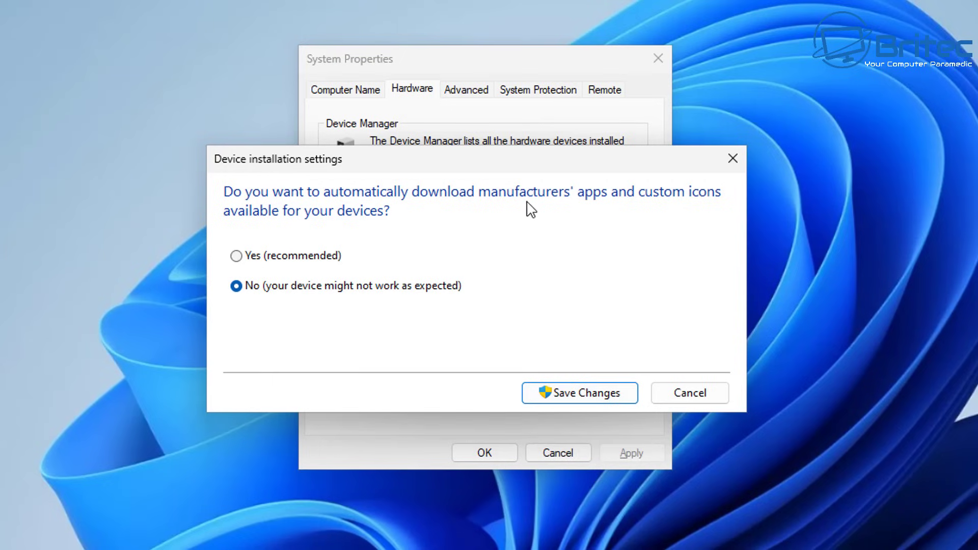
click(621, 396)
click(481, 451)
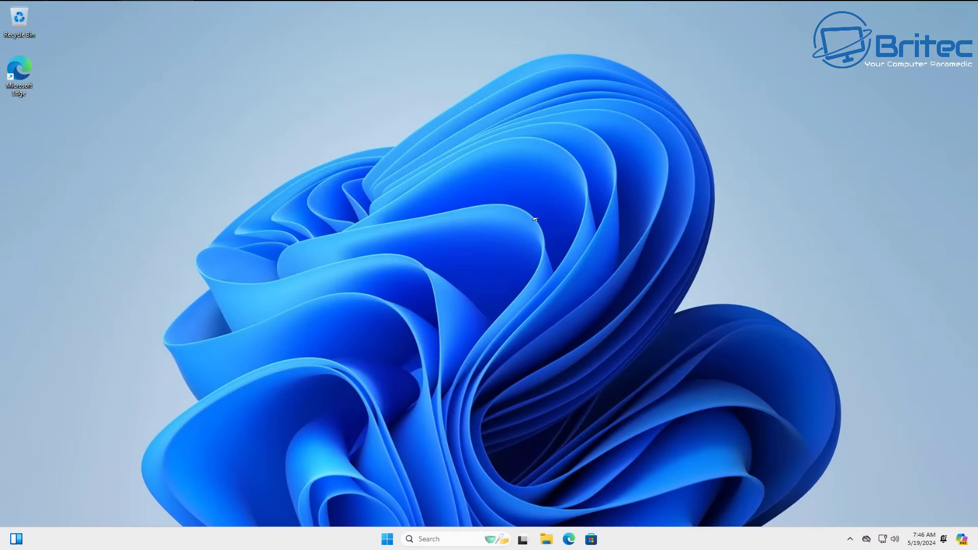
Restart the PC from the Start menu's power options.
click(388, 542)
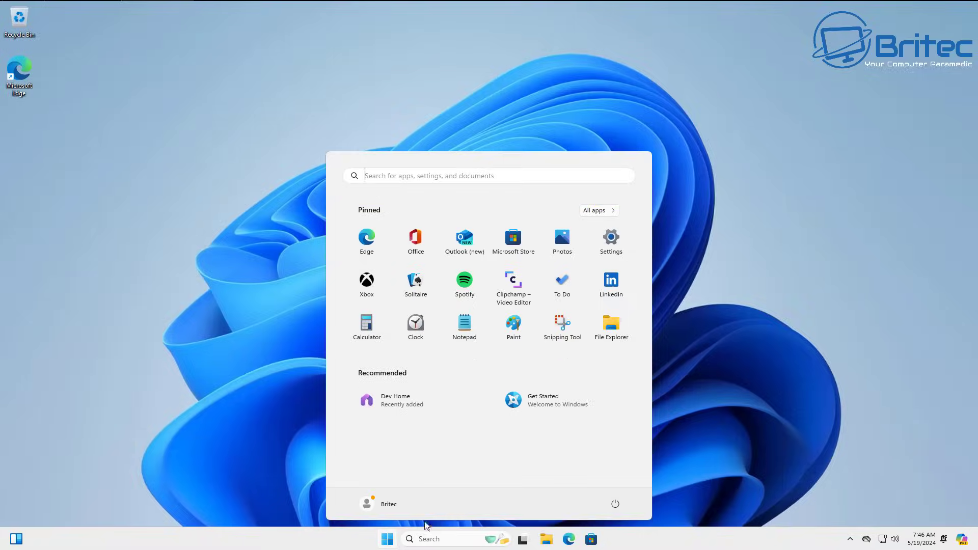
click(615, 504)
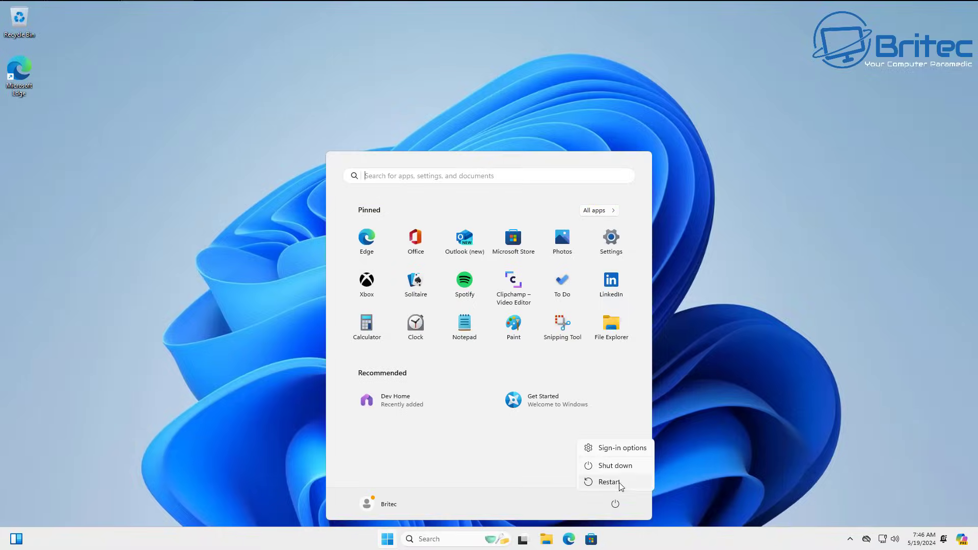
click(617, 482)
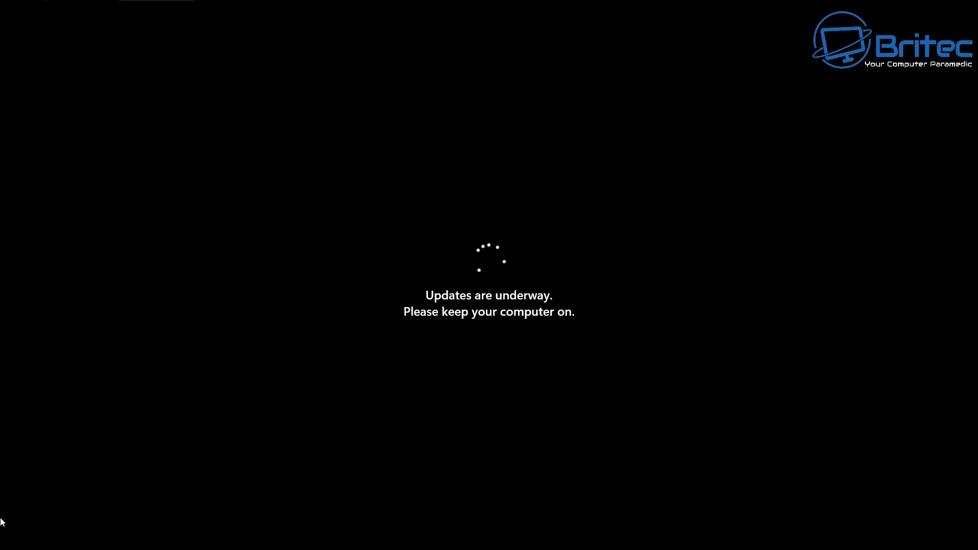